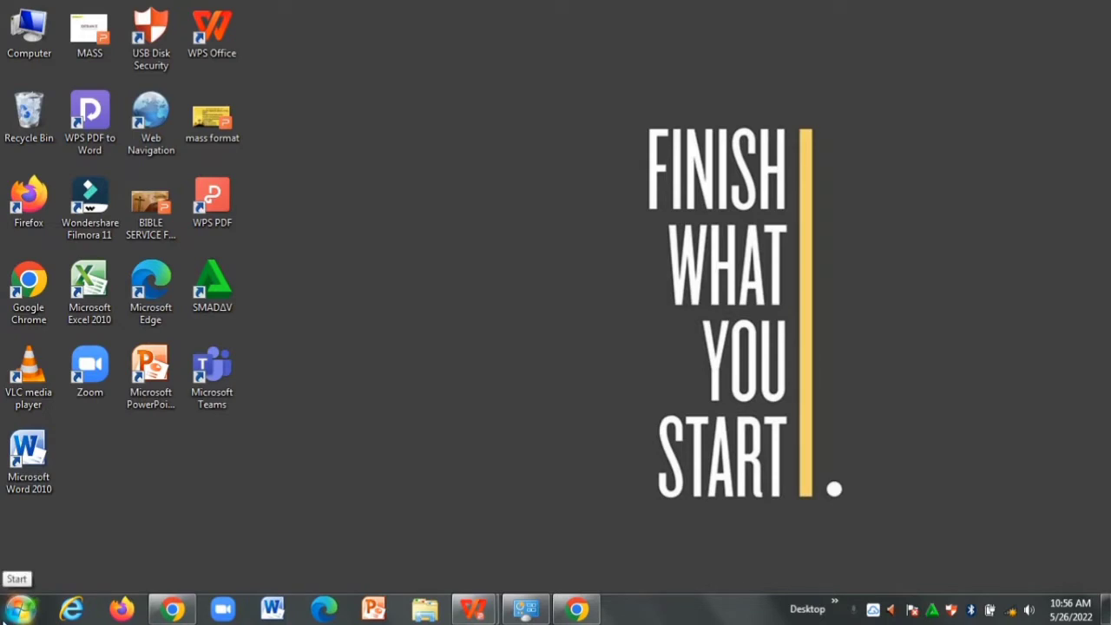
# - Search the computer's programs for "MICROSOFT" and open Microsoft Word 2010
pyautogui.click(19, 609)
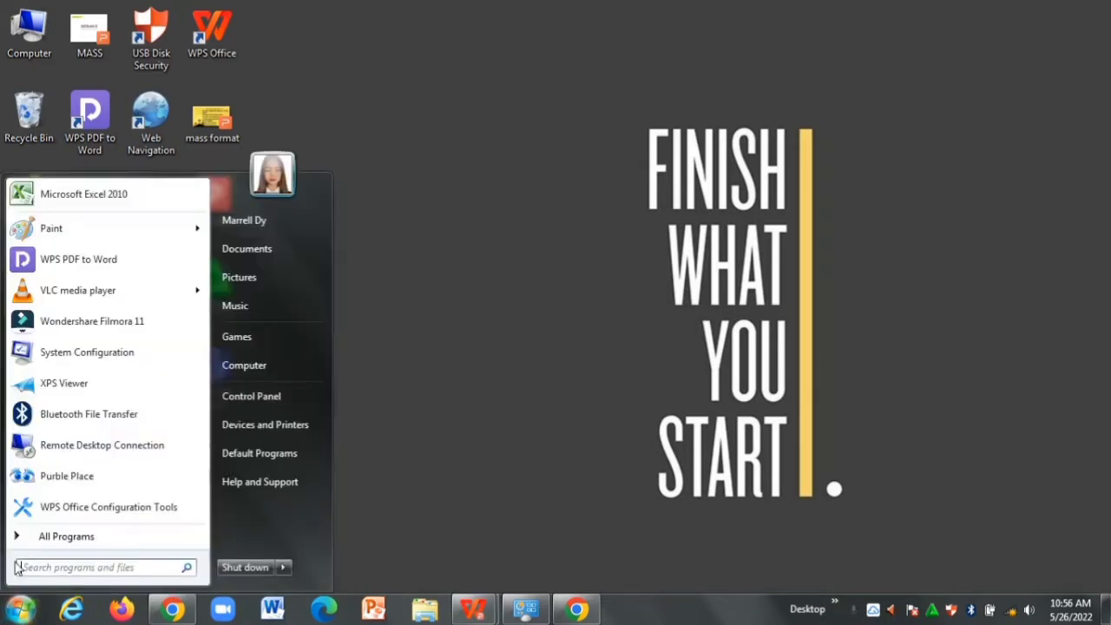
pyautogui.click(64, 568)
pyautogui.write('M')
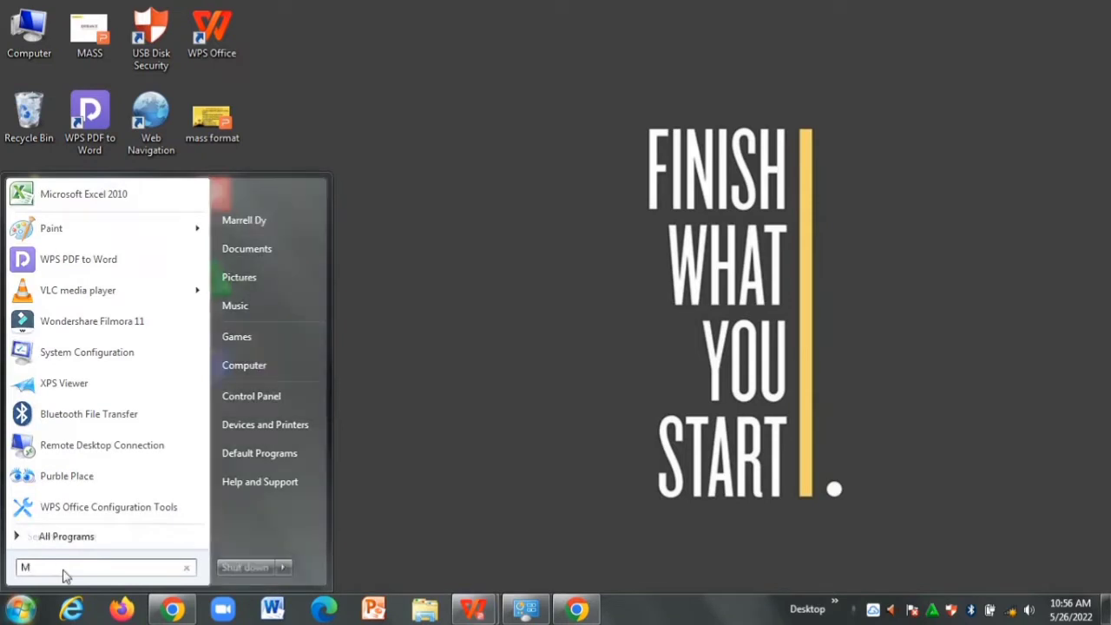
pyautogui.write('ICROSOFT')
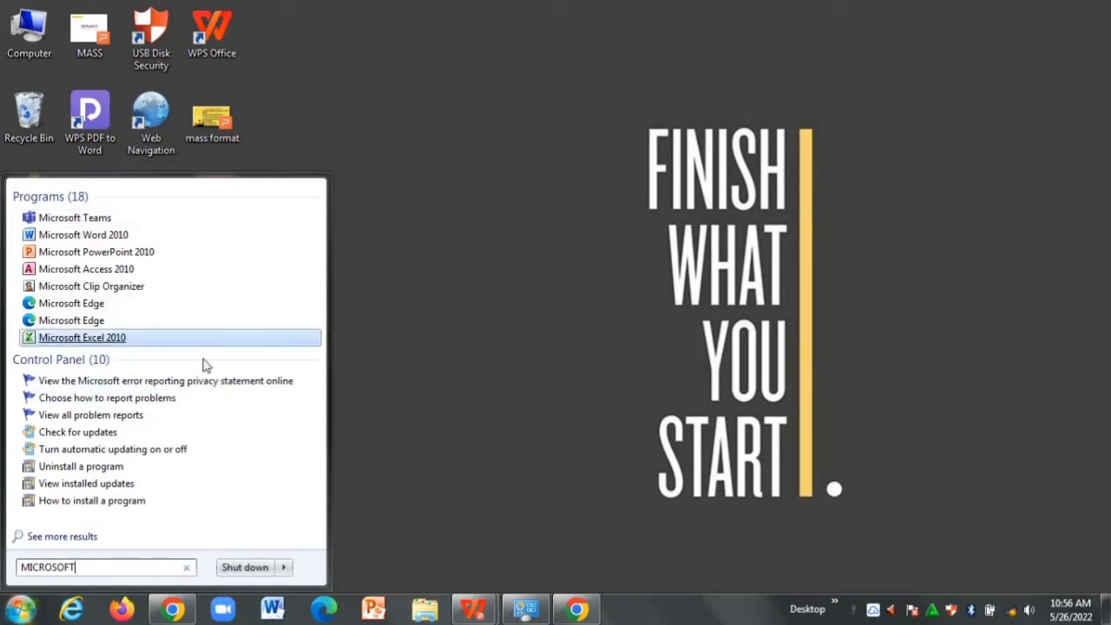
pyautogui.click(237, 239)
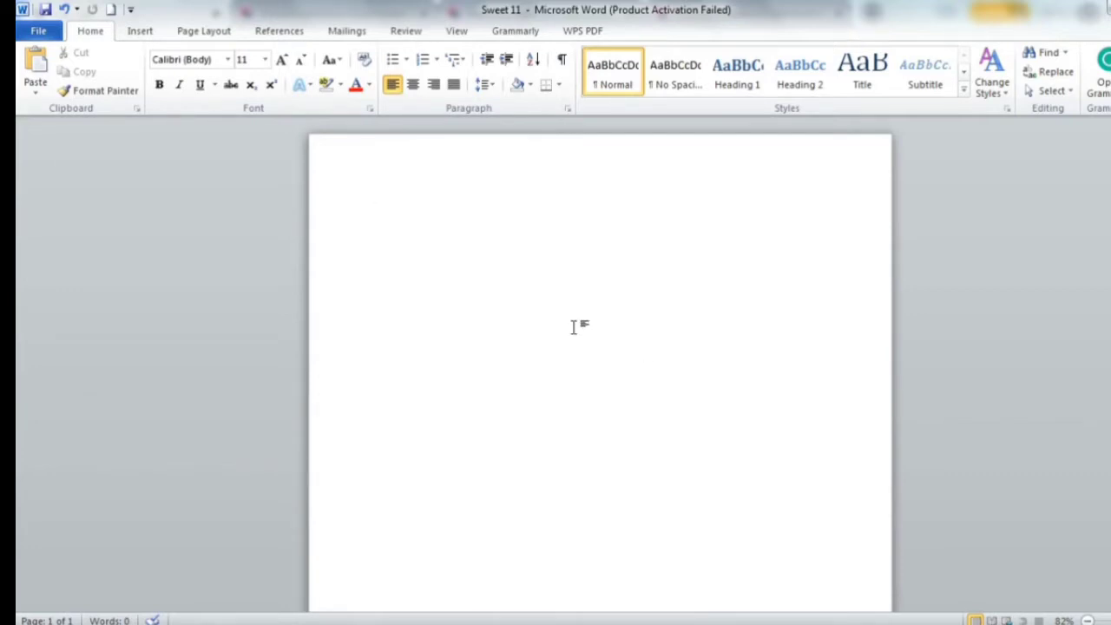
# - Enter the author's full name on the first line of the blank document and "BSED-SCIENCE 3" on the second
pyautogui.write('m')
pyautogui.press('BackSpace')
pyautogui.write('Marrell ')
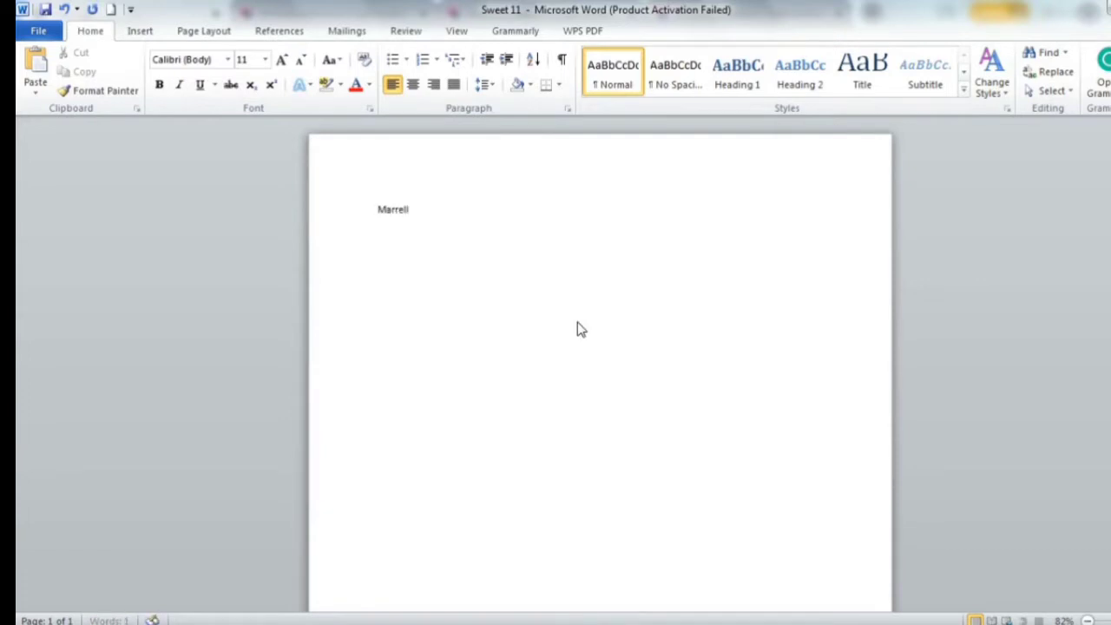
pyautogui.write('D. Unajan')
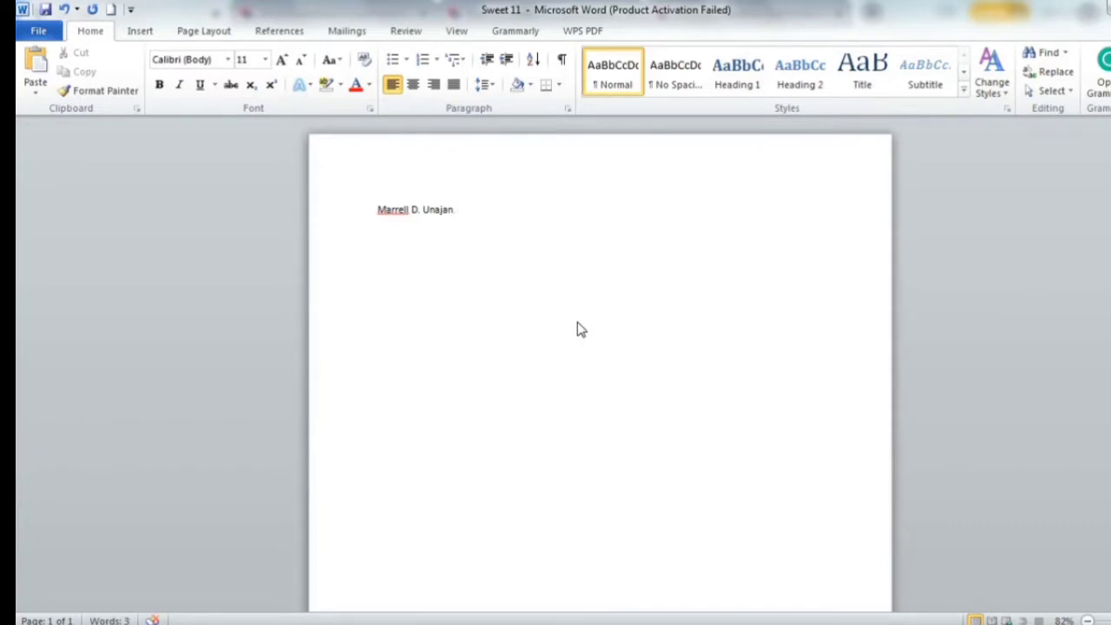
pyautogui.press('Return')
pyautogui.write('BSED-SCI')
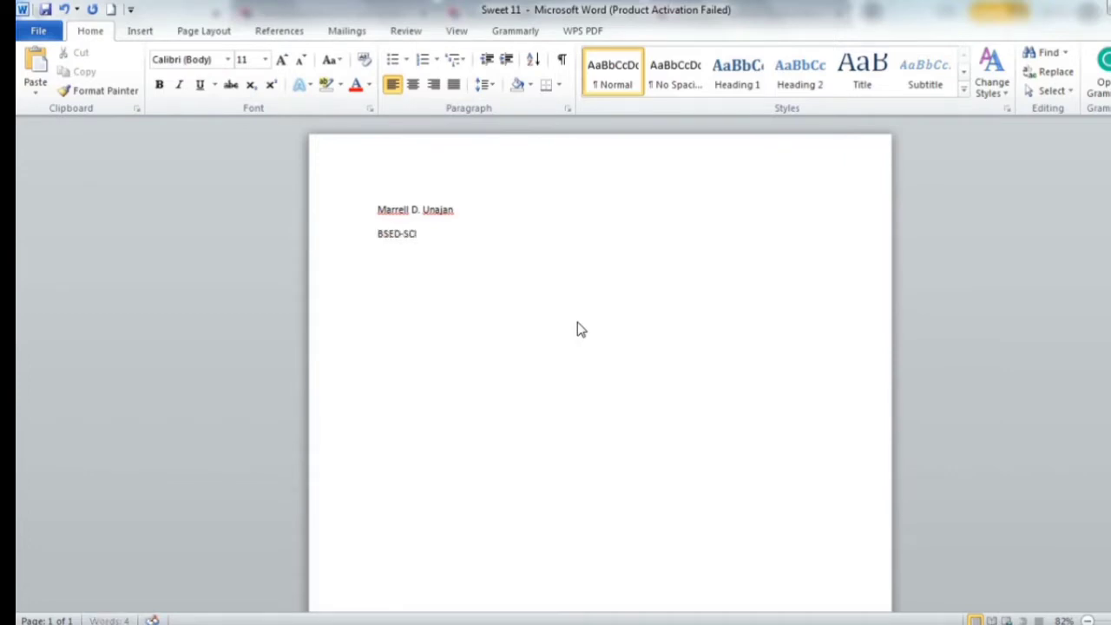
pyautogui.write('ENCE 3')
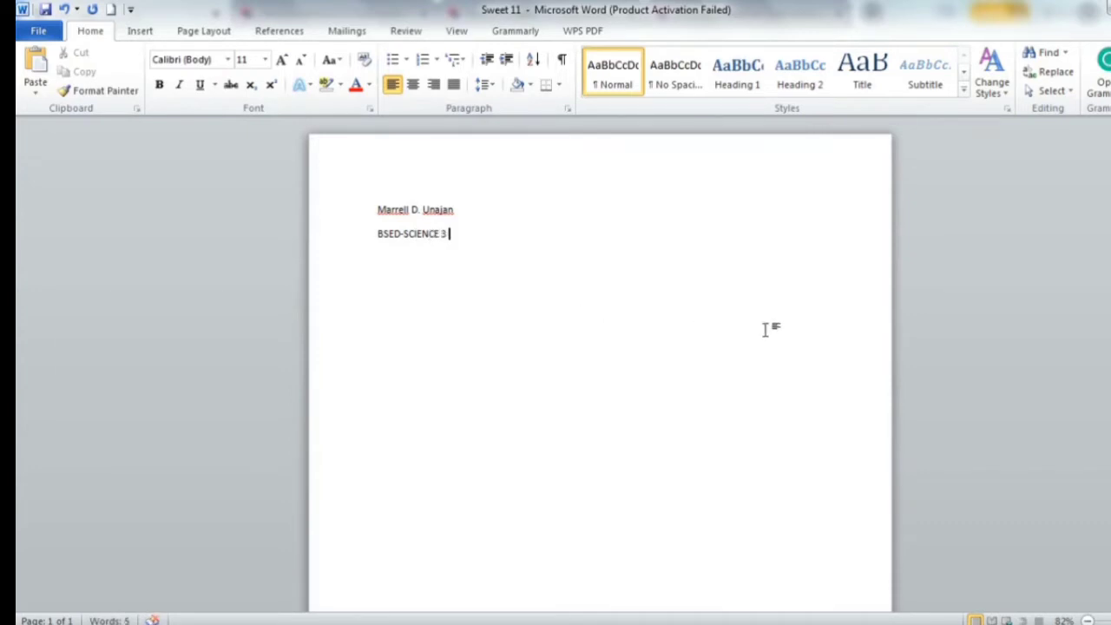
# - Save a copy of the document in the Documents library as a Word Document named "Sweet 16"
pyautogui.click(38, 32)
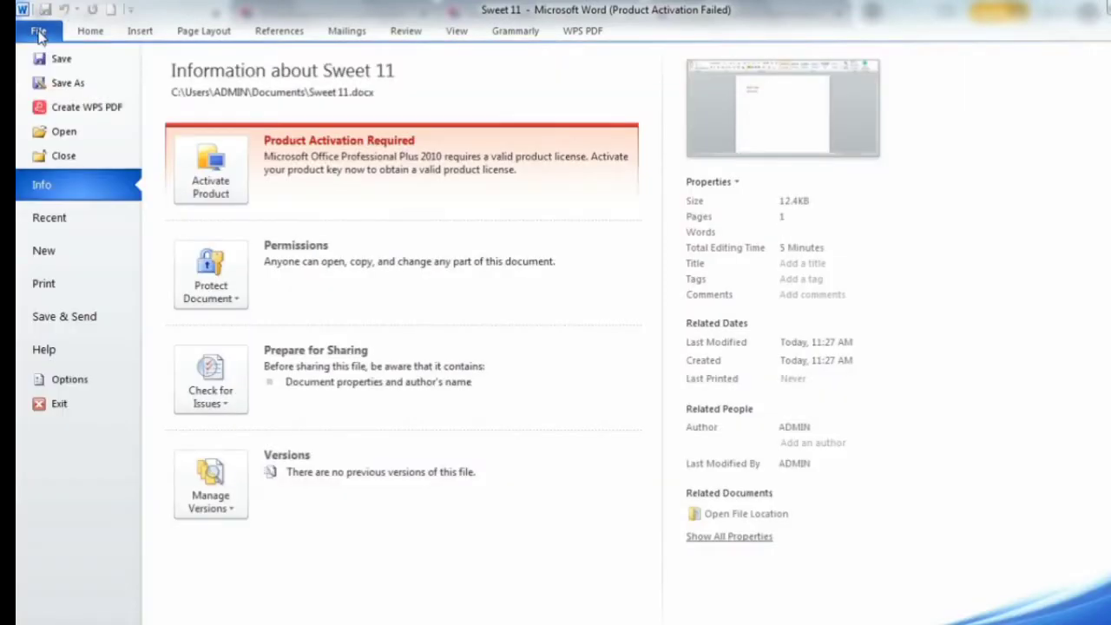
pyautogui.click(60, 84)
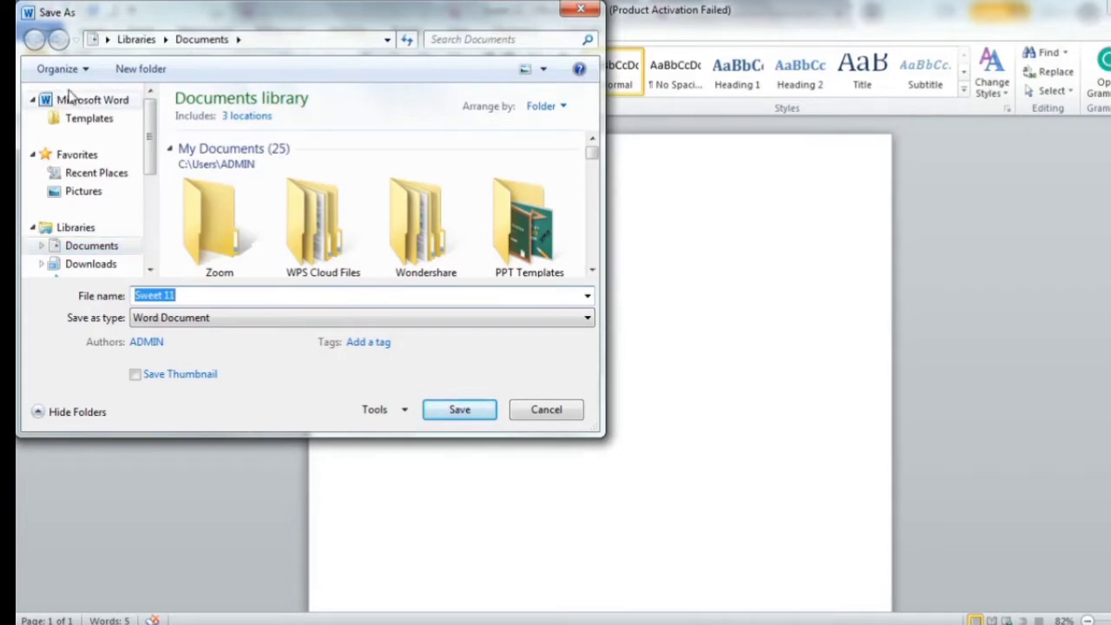
pyautogui.click(105, 246)
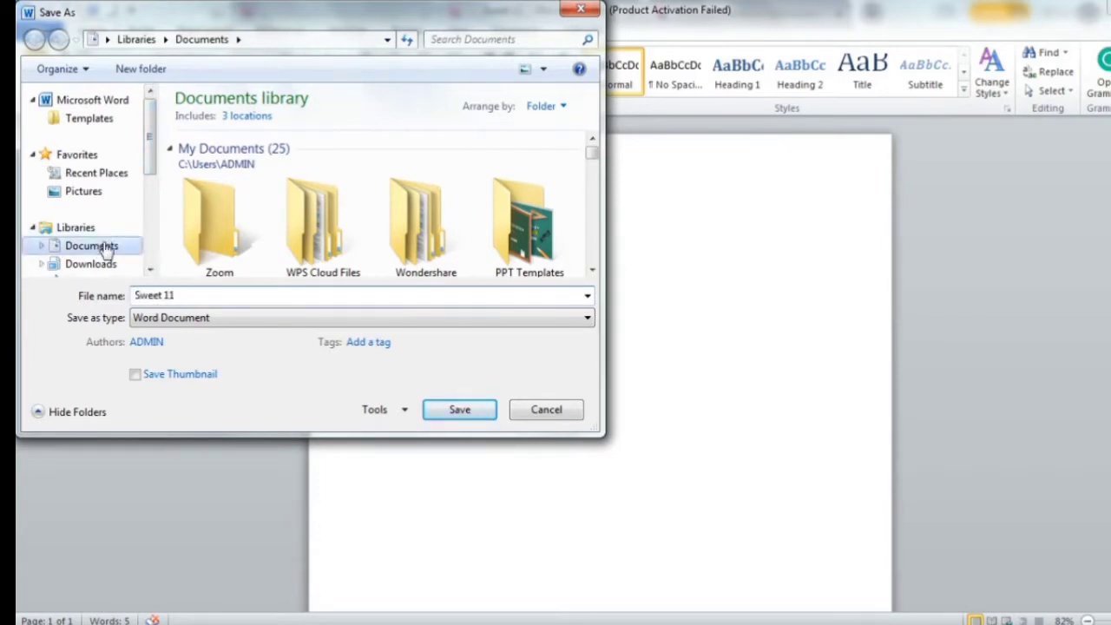
pyautogui.click(194, 296)
pyautogui.press('BackSpace')
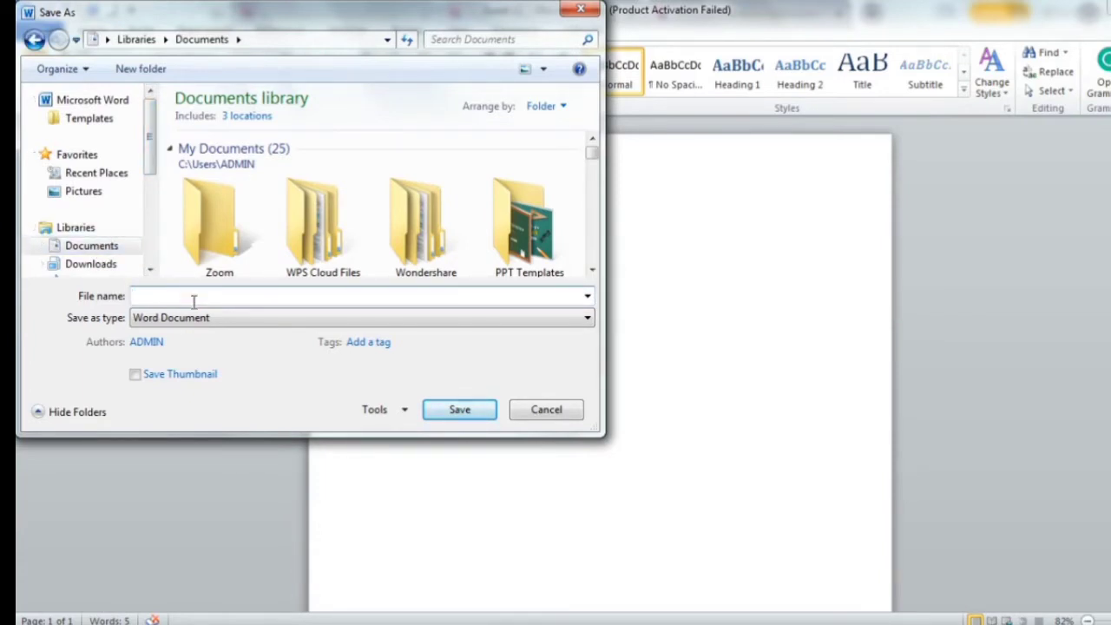
pyautogui.write('S')
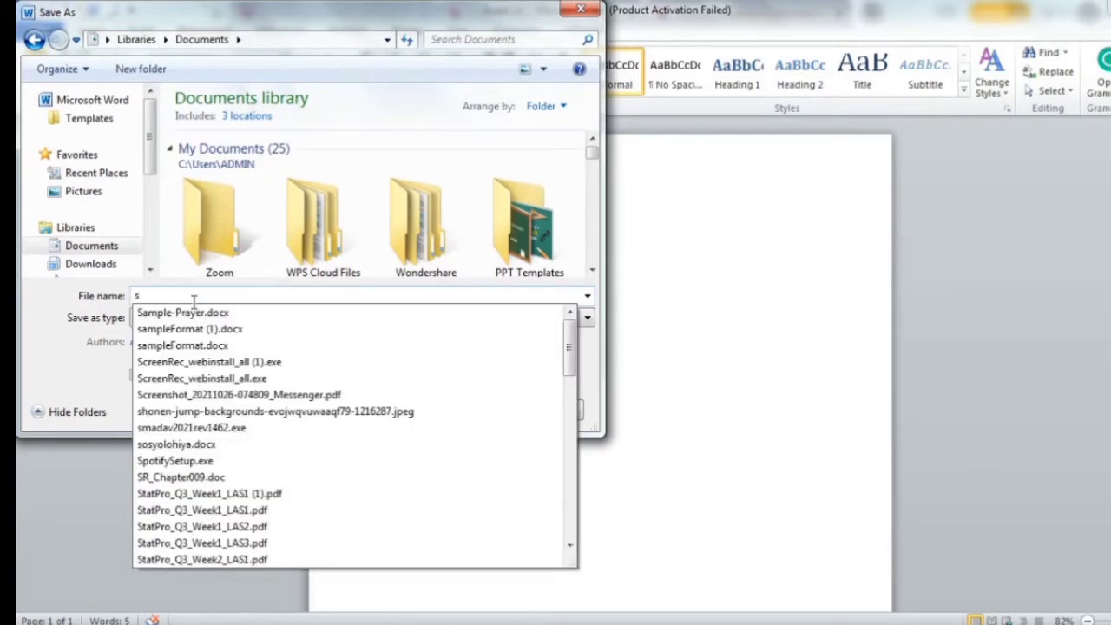
pyautogui.press('BackSpace')
pyautogui.write('Sweer')
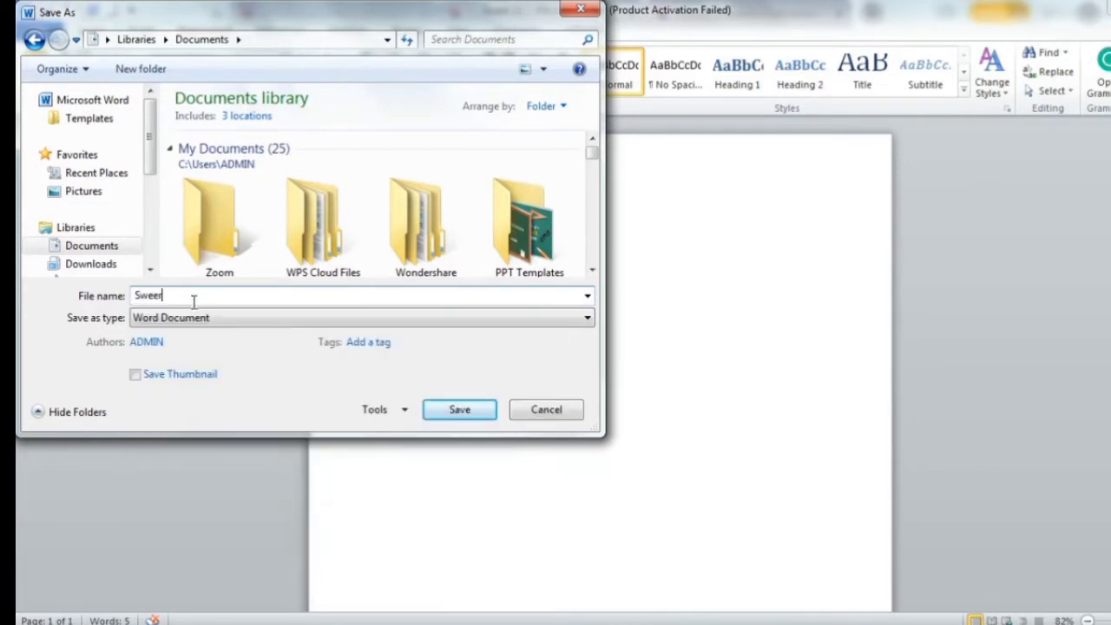
pyautogui.press('BackSpace')
pyautogui.write('t 16')
pyautogui.click(459, 409)
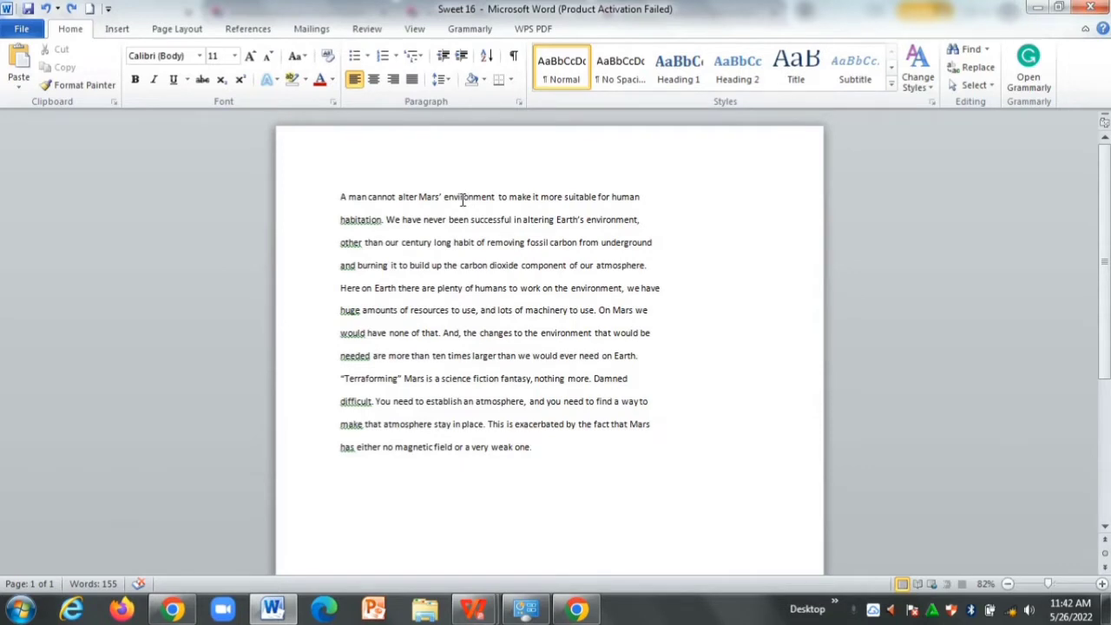
# - Select the whole passage about Mars' environment and clear the selection again
pyautogui.click(340, 197)
pyautogui.moveTo(340, 197); pyautogui.dragTo(540, 445)
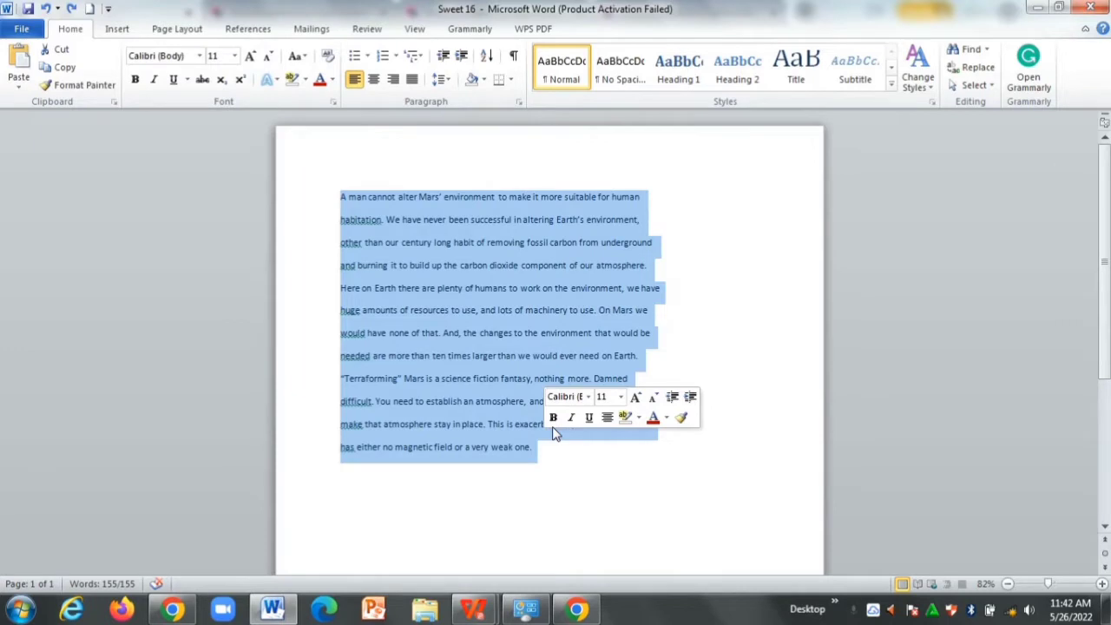
pyautogui.click(560, 473)
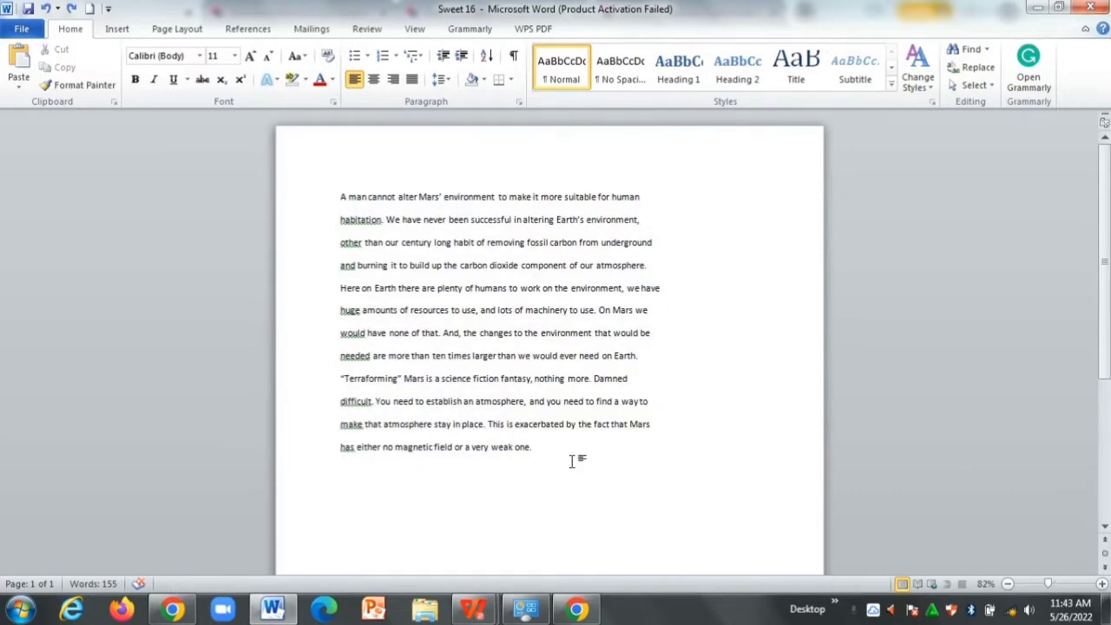
# - Select the whole Mars passage line by line from its first word and set its font size to 12
pyautogui.click(340, 198)
pyautogui.hotkey('shift', 'Down')
pyautogui.hotkey('shift', 'Down')
pyautogui.hotkey('shift', 'Down')
pyautogui.hotkey('shift', 'Down')
pyautogui.hotkey('shift', 'Down')
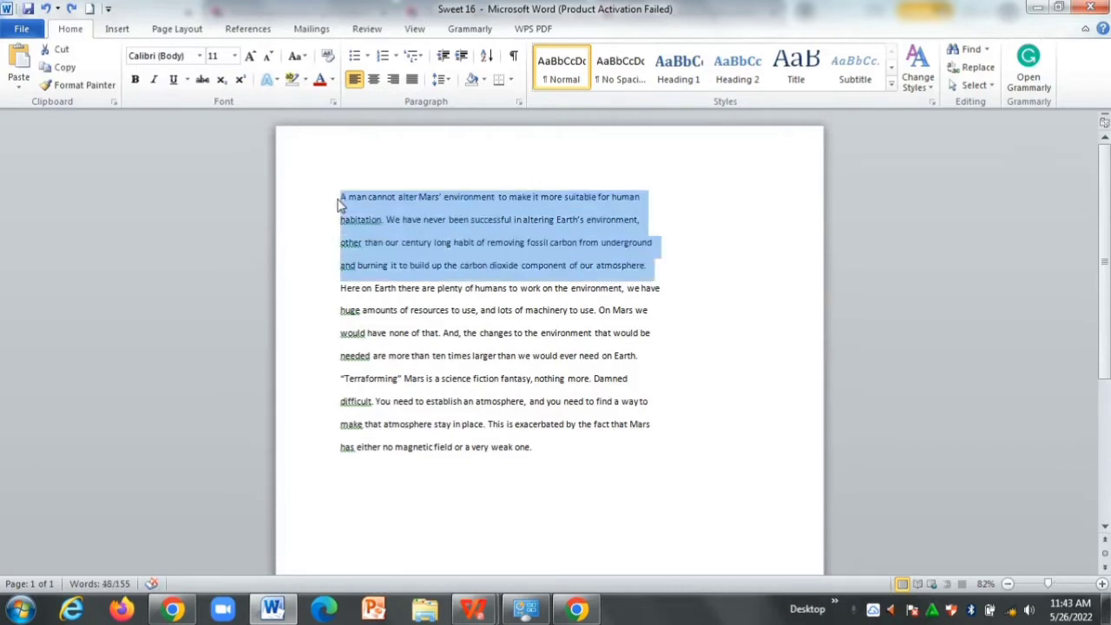
pyautogui.hotkey('shift', 'Down')
pyautogui.hotkey('shift', 'Down')
pyautogui.hotkey('shift', 'Down')
pyautogui.hotkey('shift', 'Down')
pyautogui.hotkey('shift', 'Down')
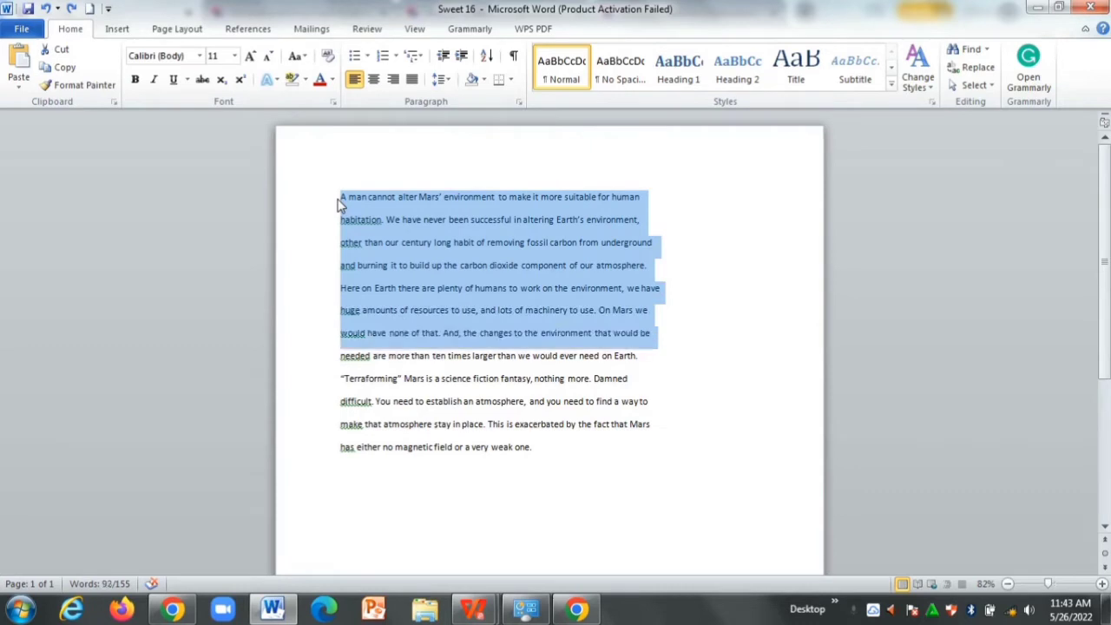
pyautogui.hotkey('shift', 'Down')
pyautogui.hotkey('shift', 'Down')
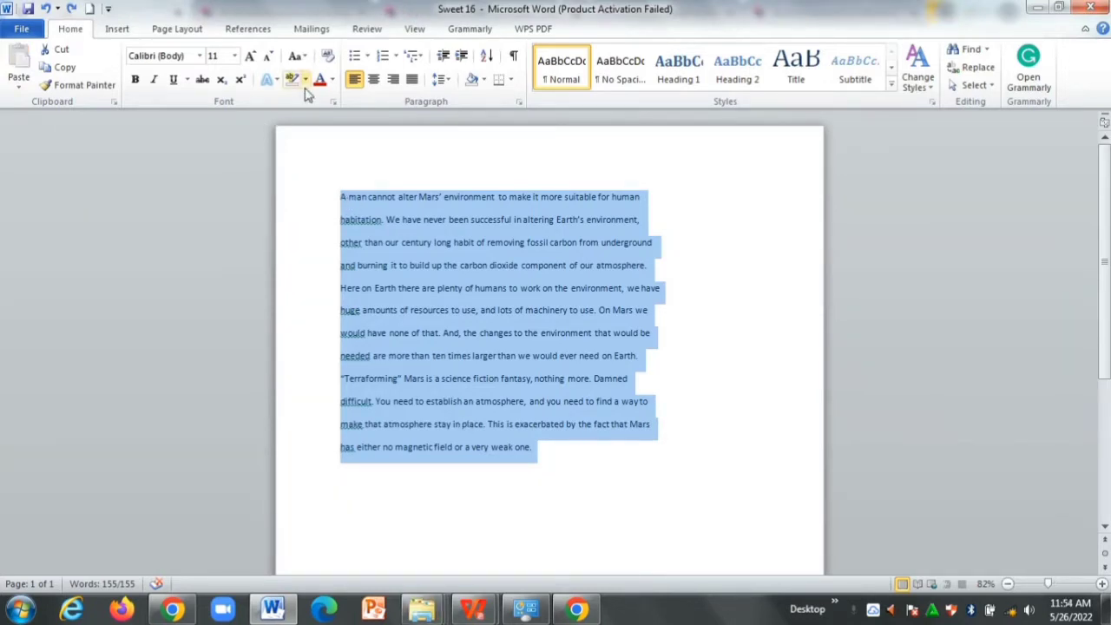
pyautogui.click(235, 57)
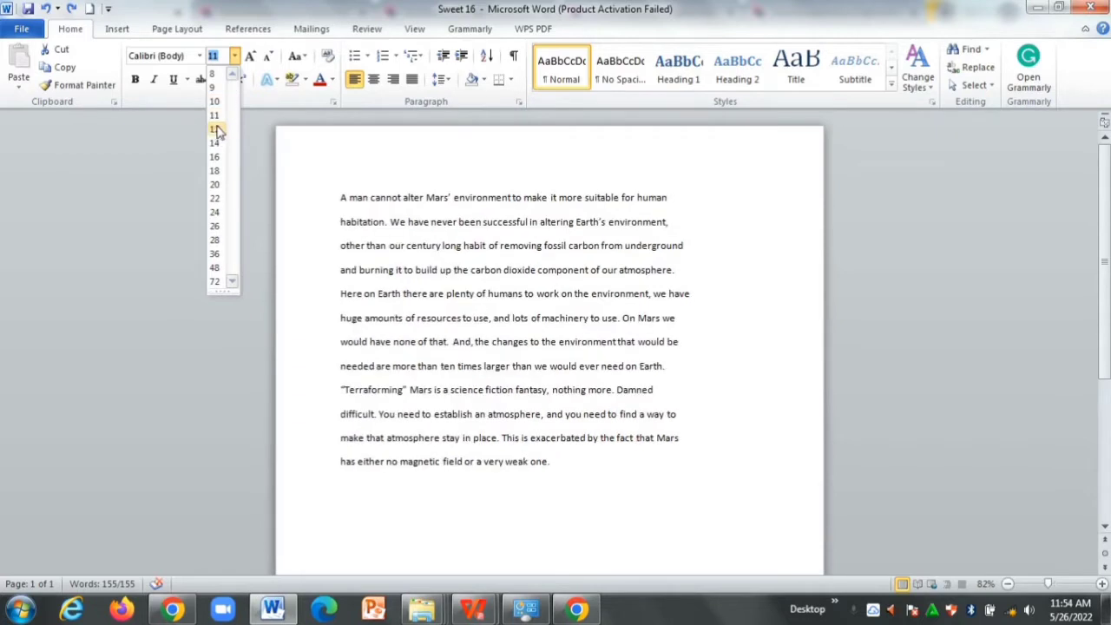
pyautogui.click(215, 130)
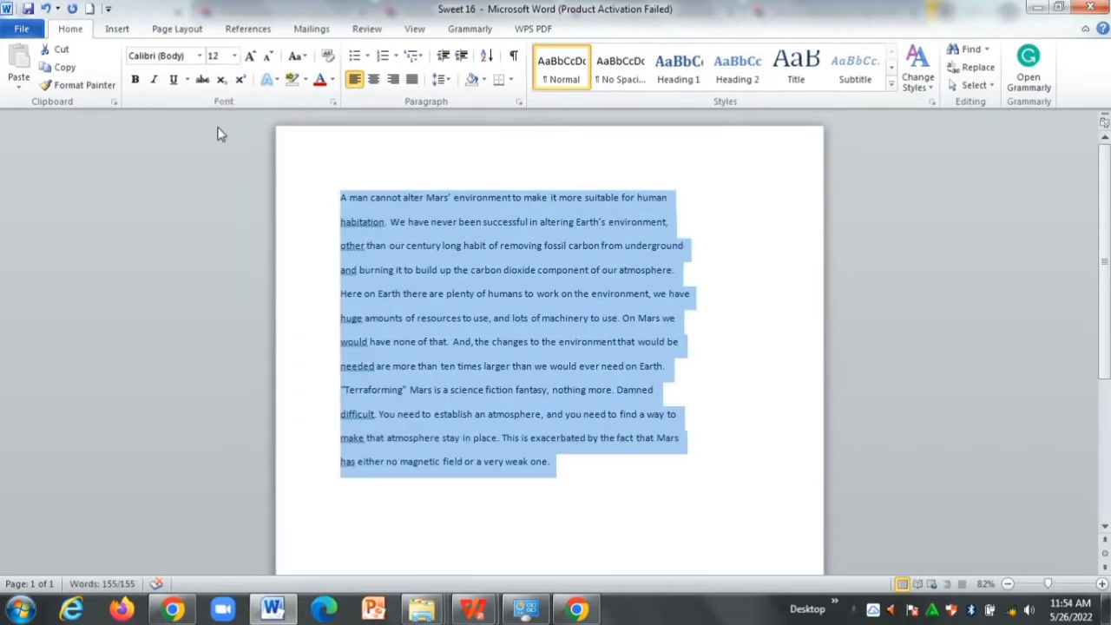
# - Set the selected passage's font size to 14
pyautogui.click(219, 56)
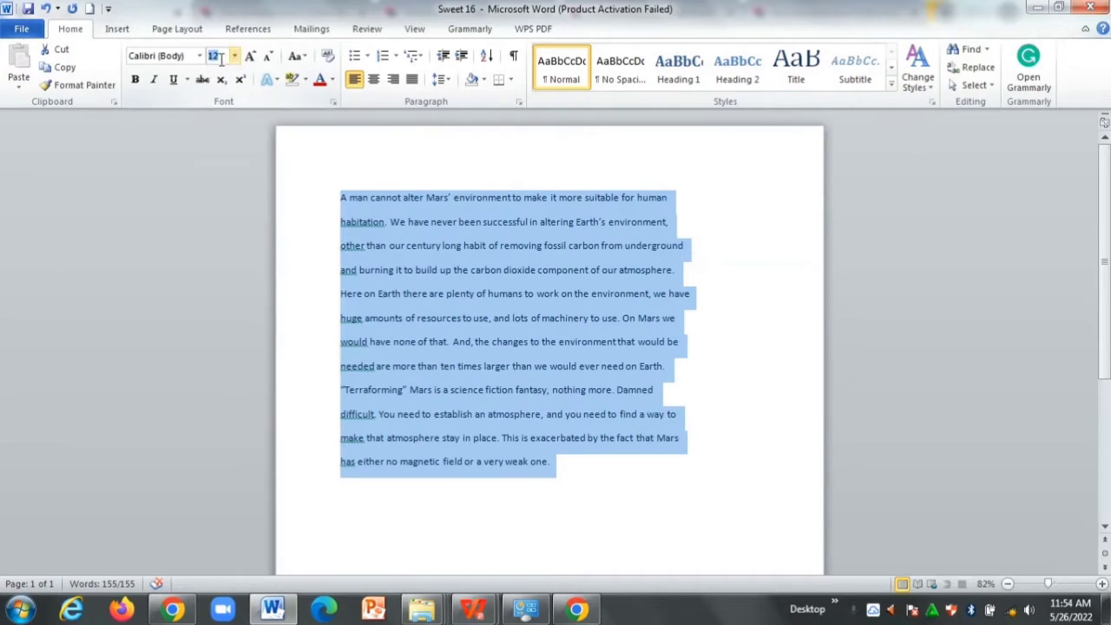
pyautogui.write('14')
pyautogui.press('Return')
pyautogui.scroll(-1, 507, 312)
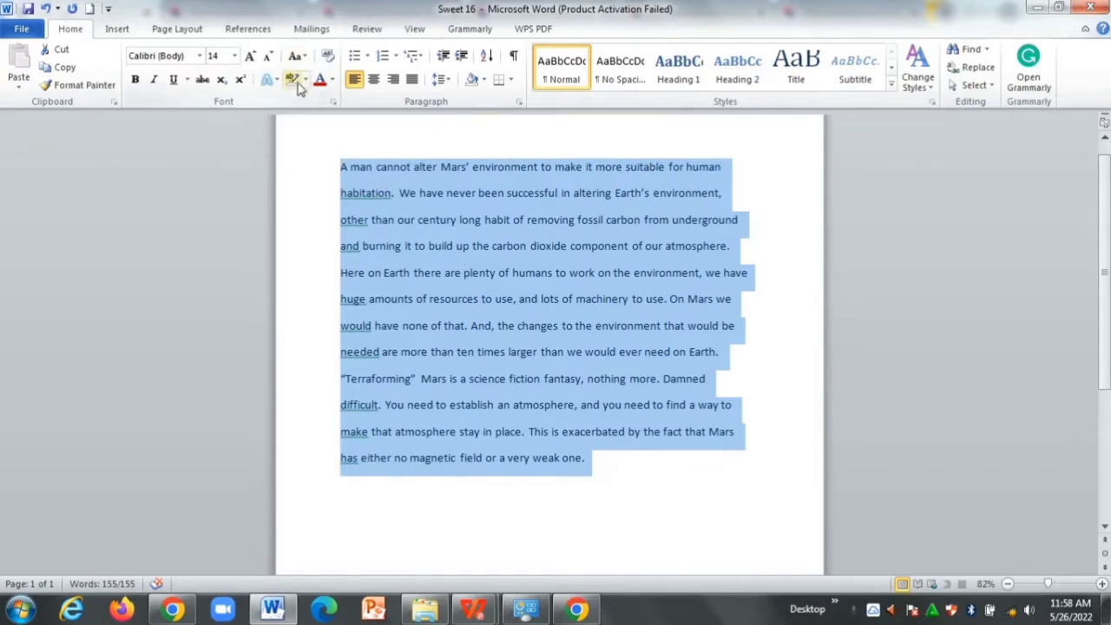
# - Change the selected passage's font to Arial and its font color to the standard dark red
pyautogui.click(199, 56)
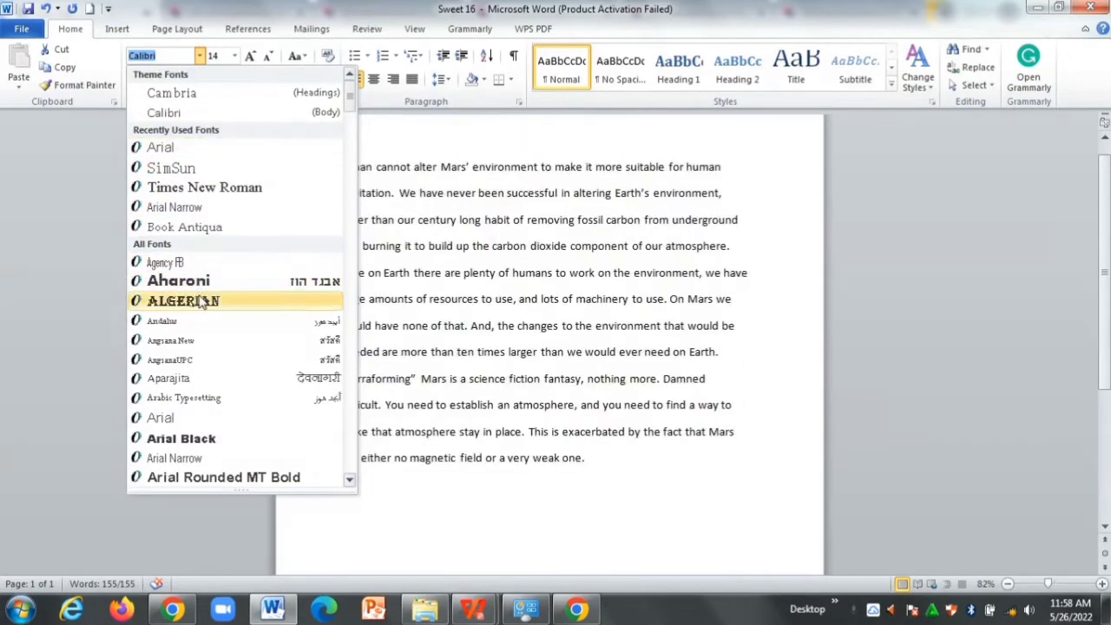
pyautogui.click(231, 154)
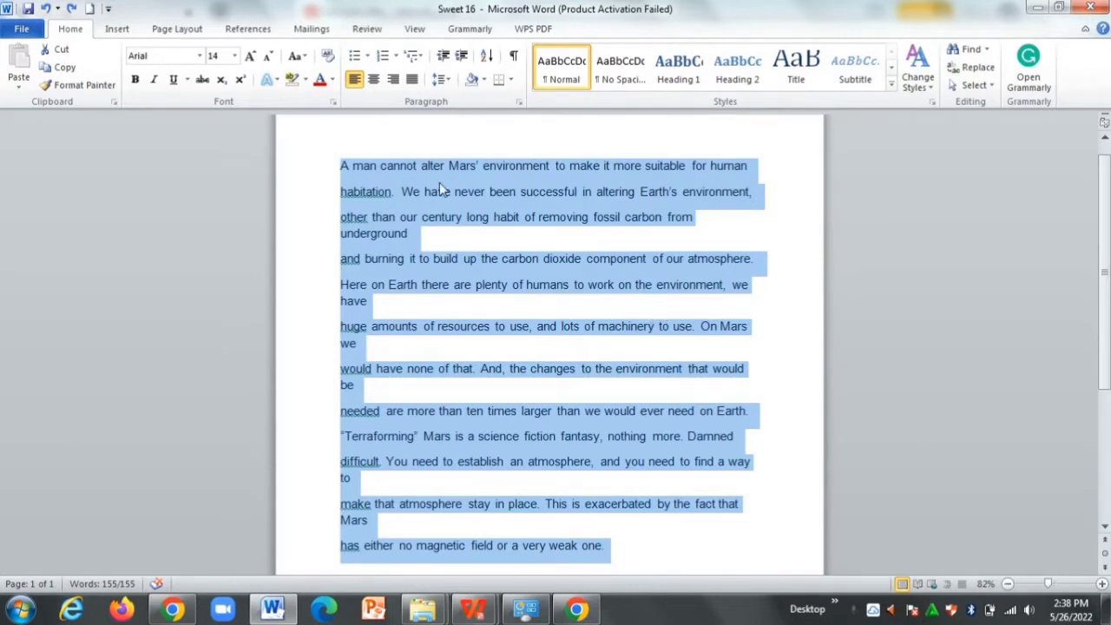
pyautogui.click(331, 80)
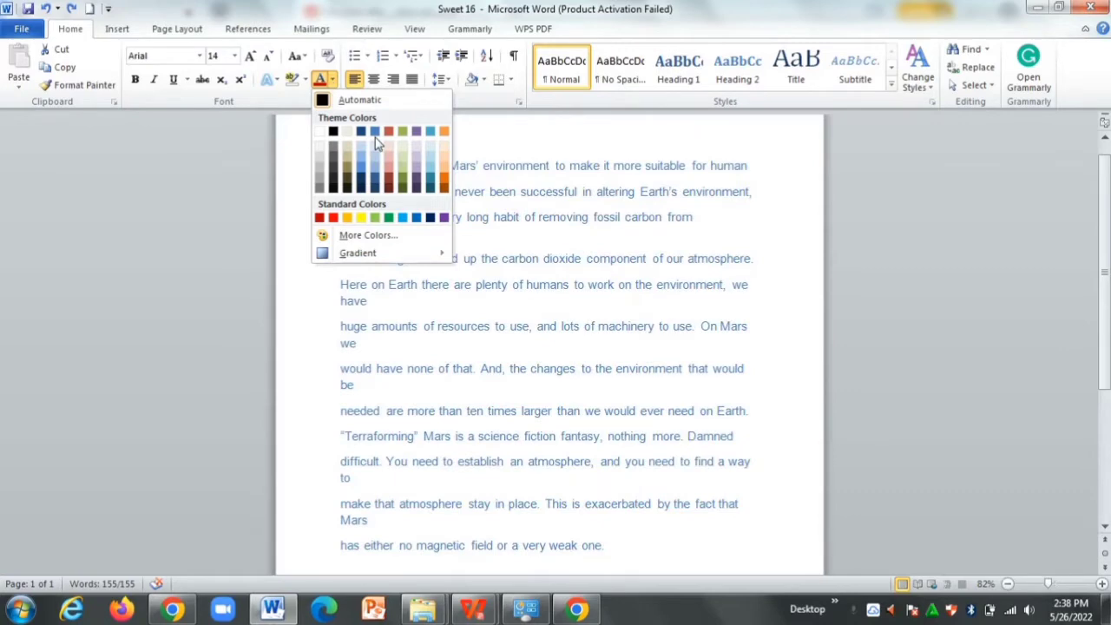
pyautogui.click(320, 218)
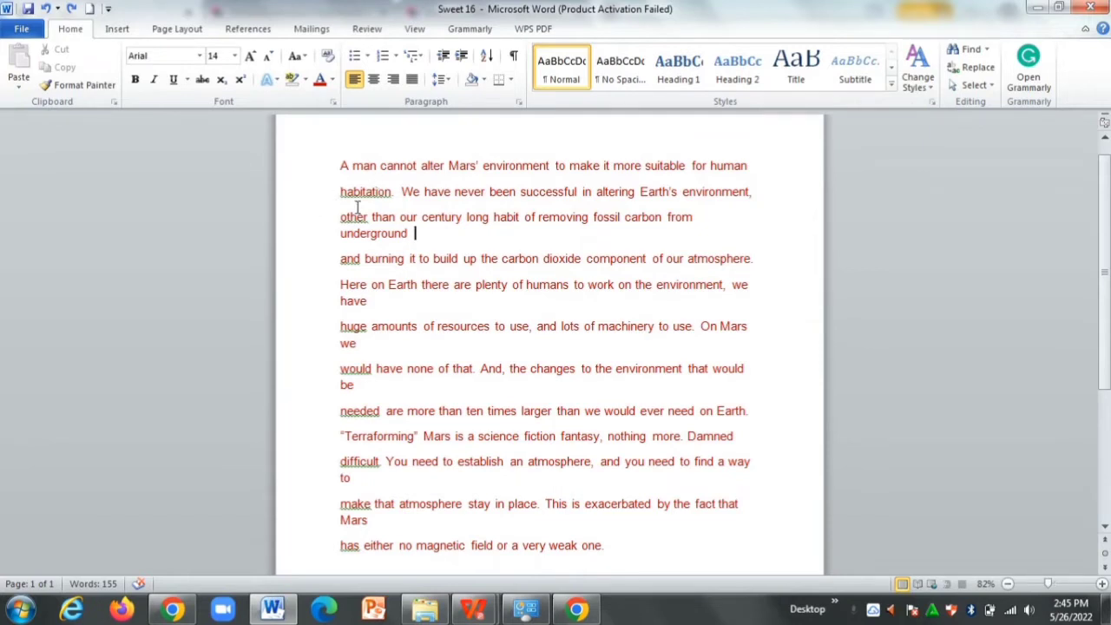
# - Format the opening words "A man" as bold, italic and underlined
pyautogui.moveTo(342, 165); pyautogui.dragTo(378, 166)
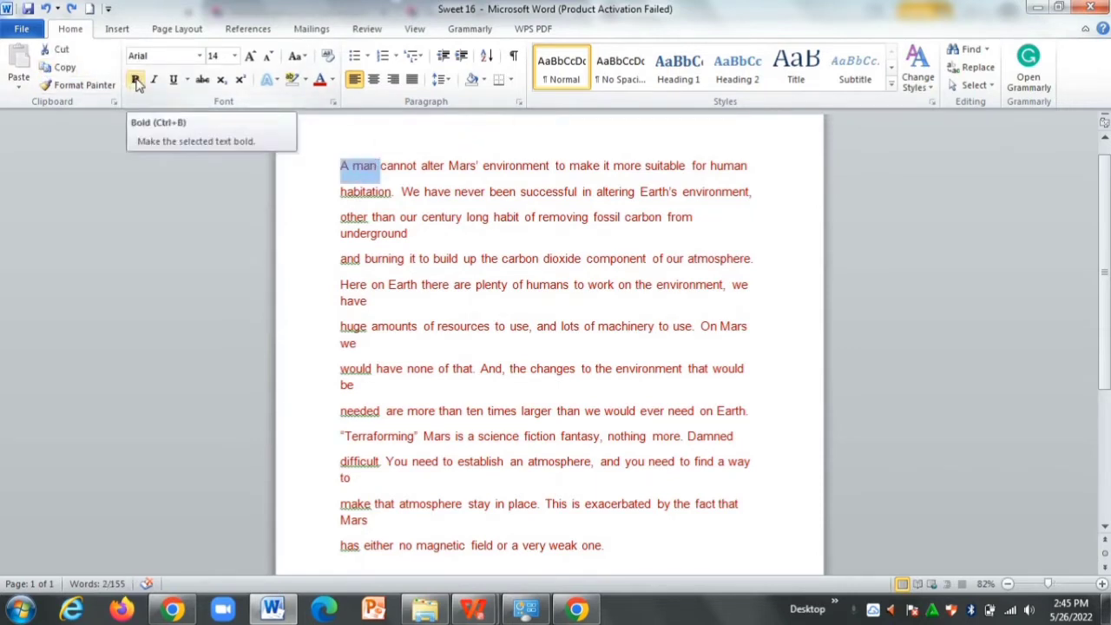
pyautogui.click(136, 82)
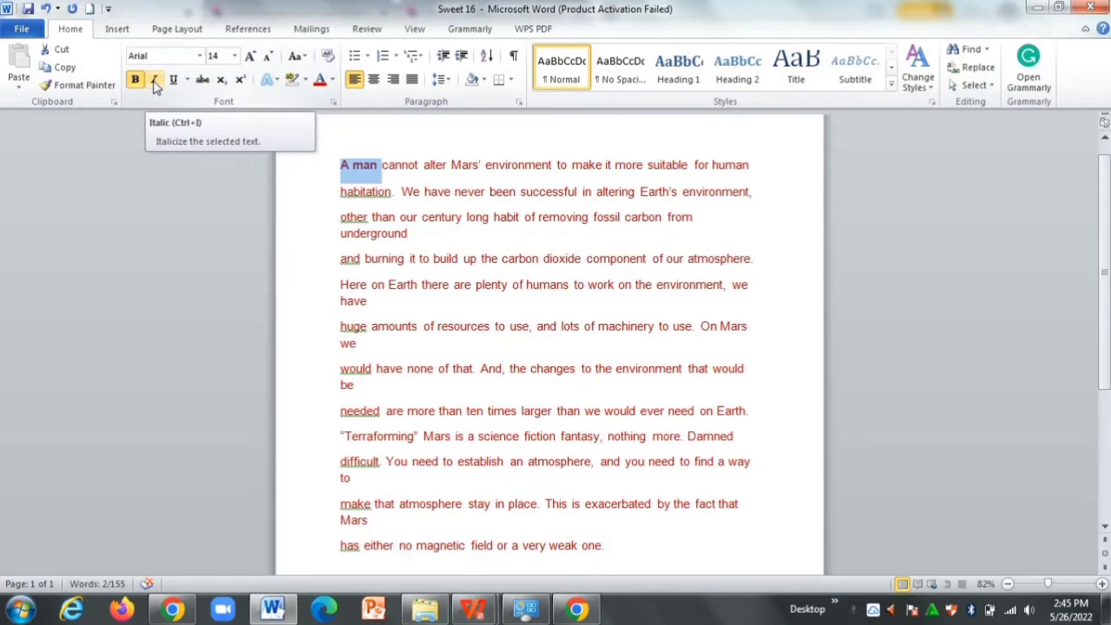
pyautogui.click(154, 83)
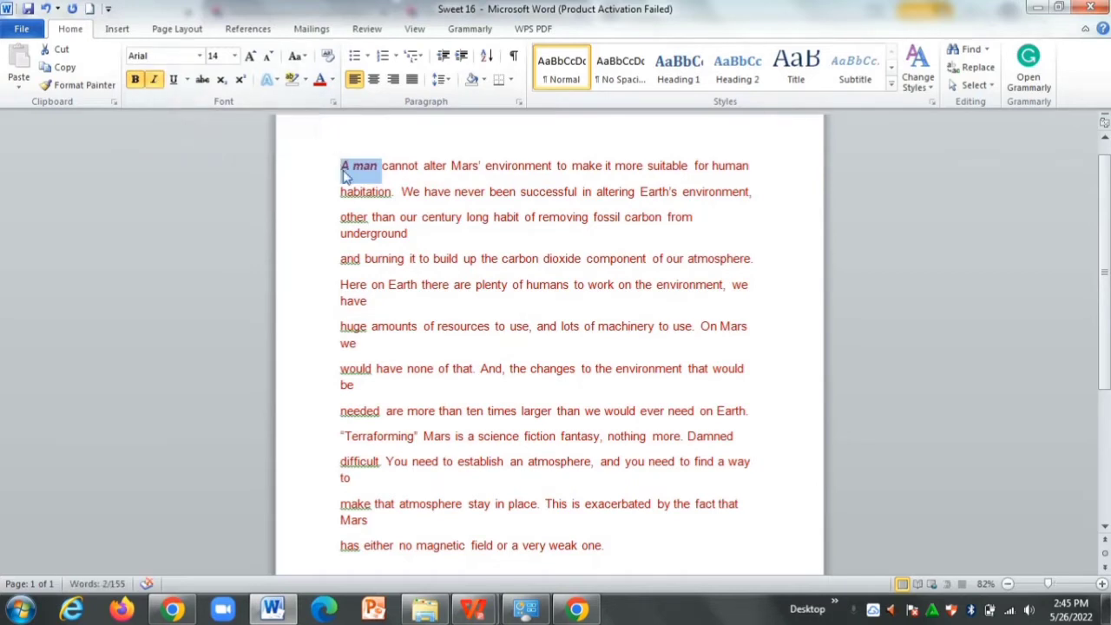
pyautogui.click(173, 80)
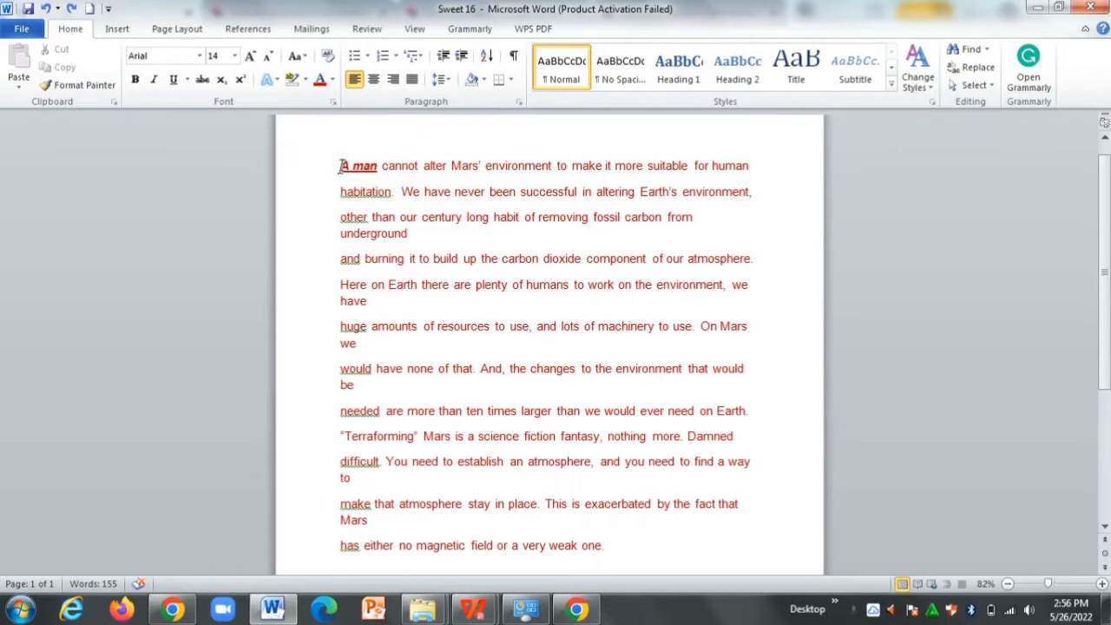
# - Change the case of the opening words "A man" to UPPERCASE
pyautogui.moveTo(338, 165); pyautogui.dragTo(379, 176)
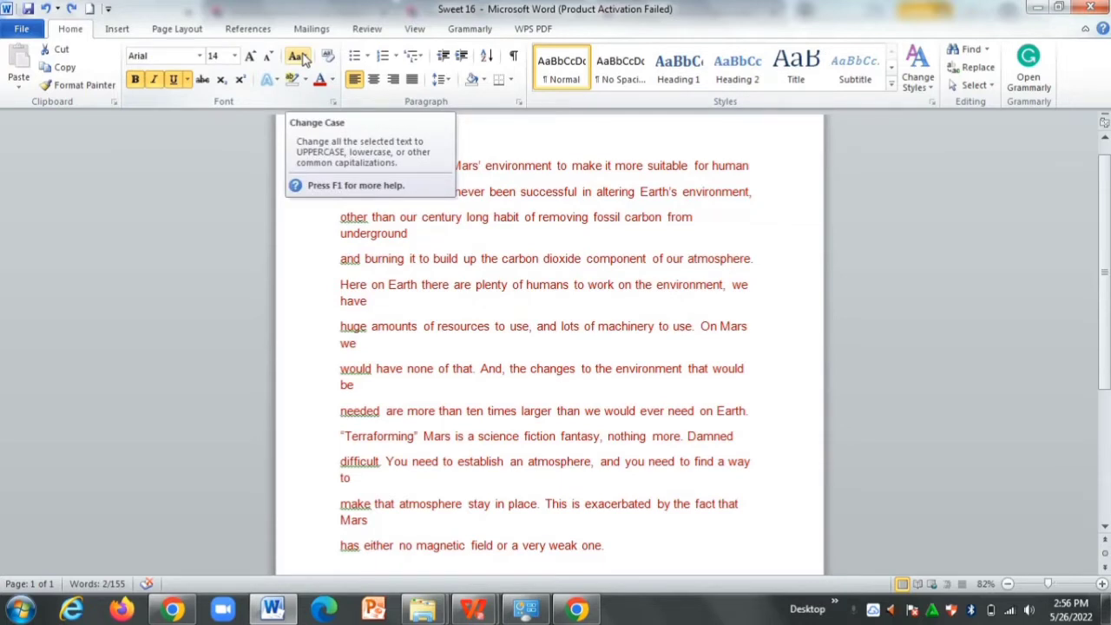
pyautogui.click(296, 56)
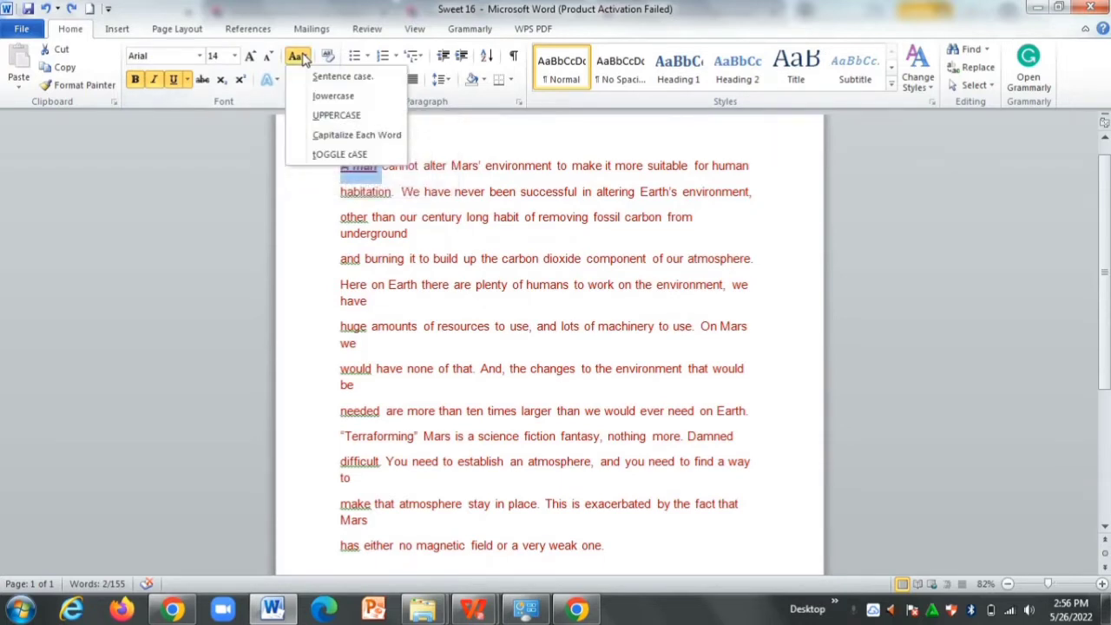
pyautogui.click(379, 119)
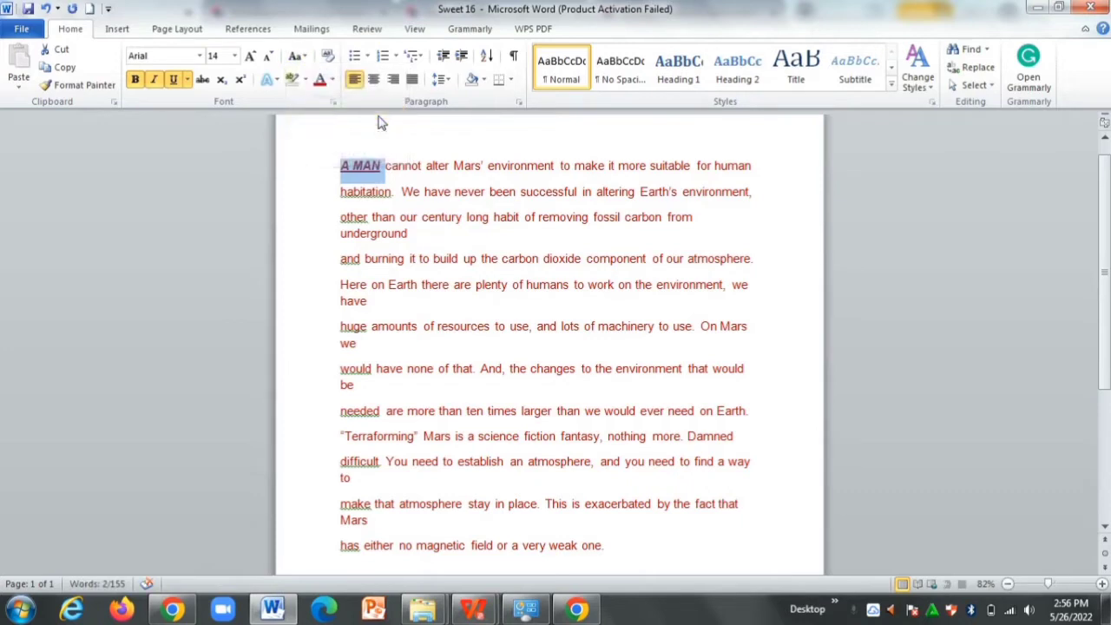
# - Align the whole Mars passage left, right, justified and centered in turn
pyautogui.click(398, 197)
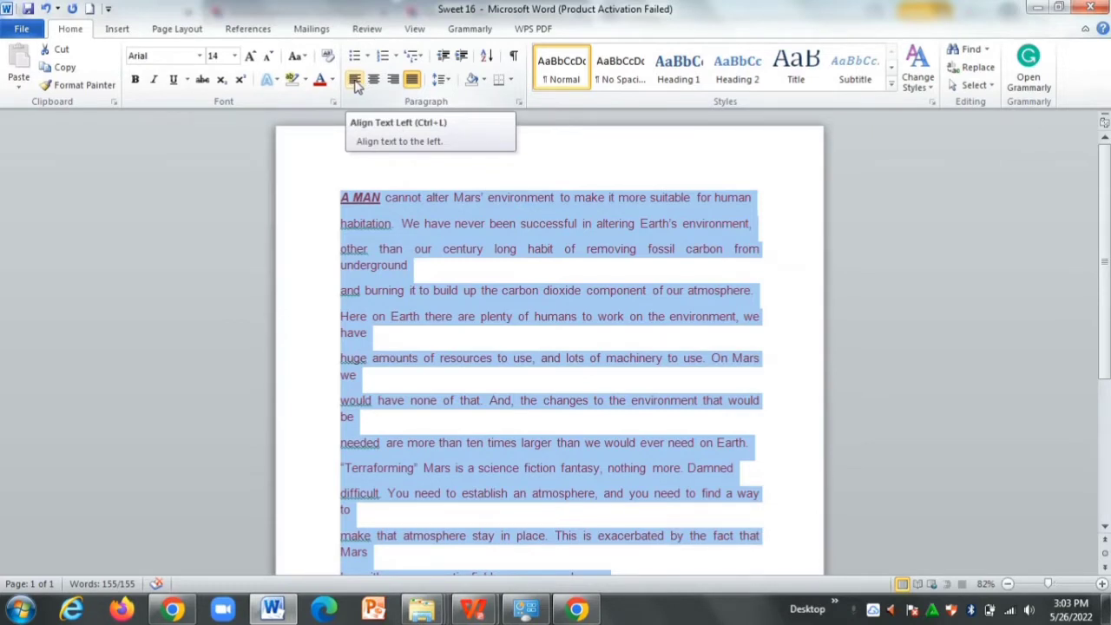
pyautogui.click(356, 85)
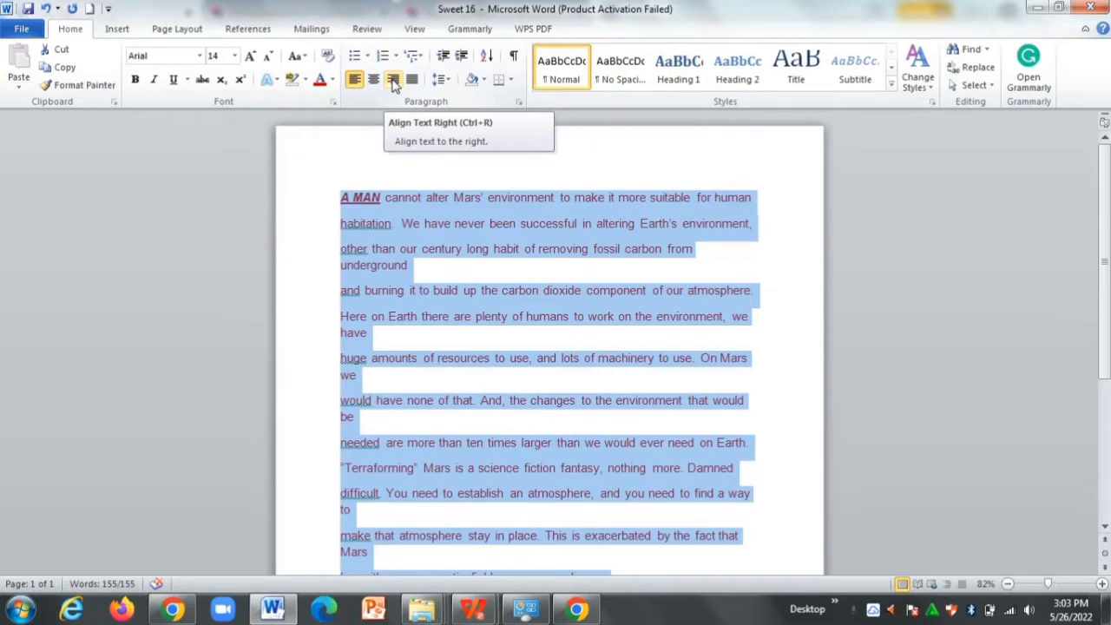
pyautogui.click(394, 81)
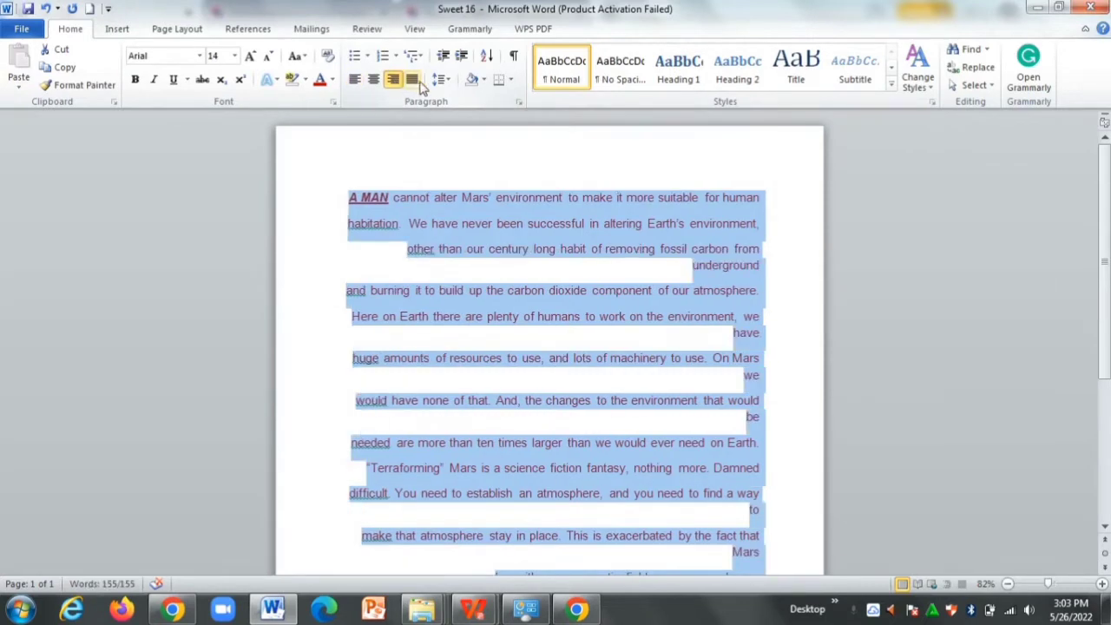
pyautogui.click(413, 80)
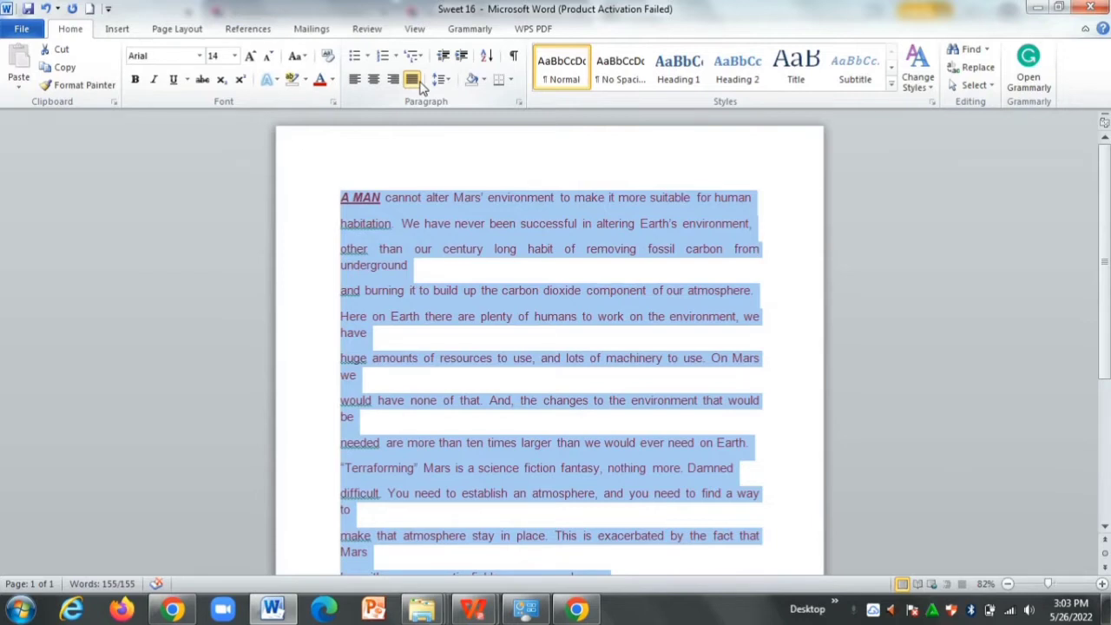
pyautogui.click(373, 80)
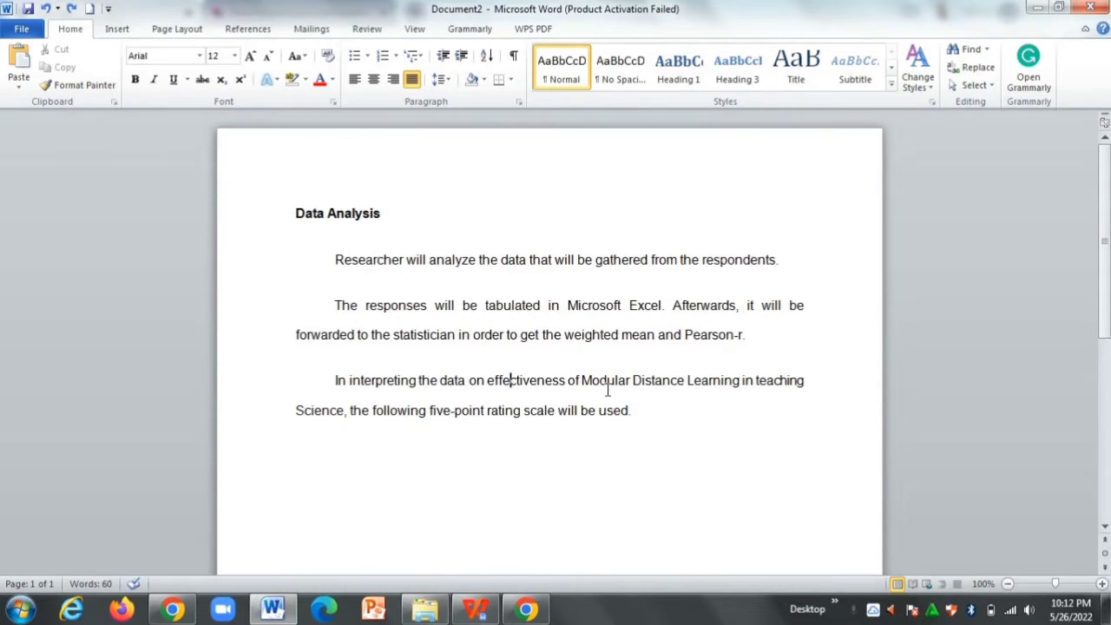
# - Insert a table with four columns and three rows below the last paragraph of the Data Analysis text
pyautogui.scroll(-2, 616, 384)
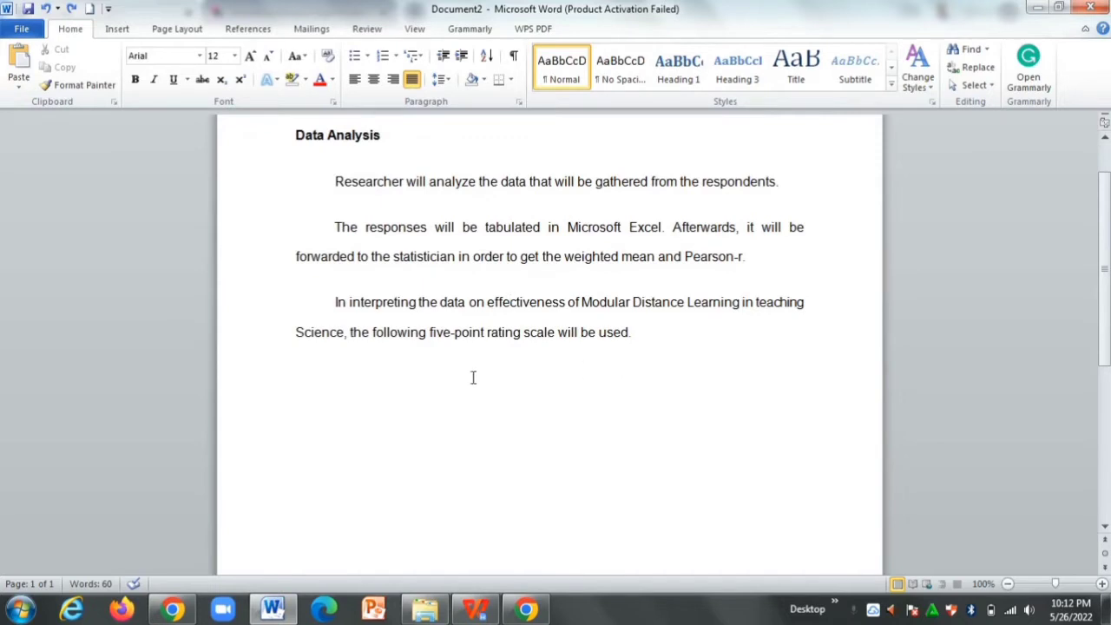
pyautogui.doubleClick(328, 389)
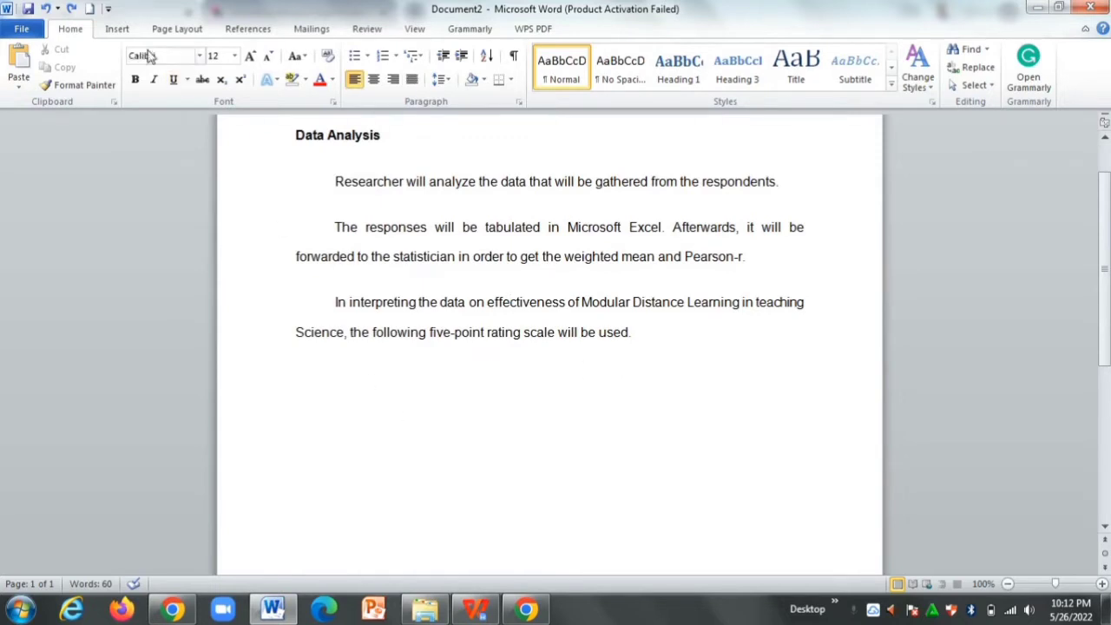
pyautogui.click(115, 31)
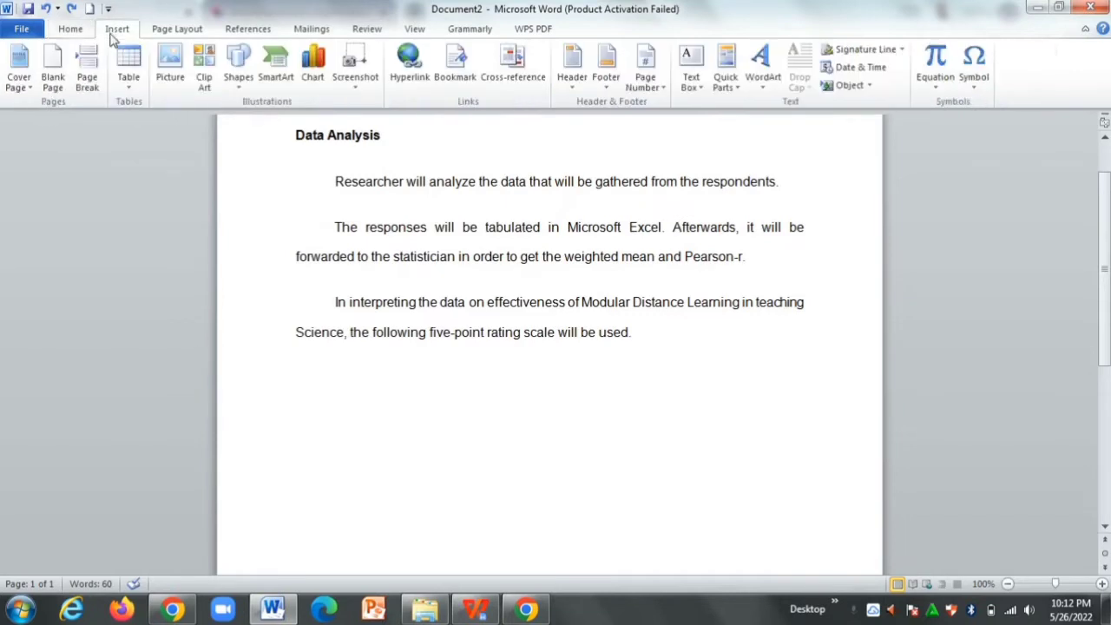
pyautogui.click(136, 95)
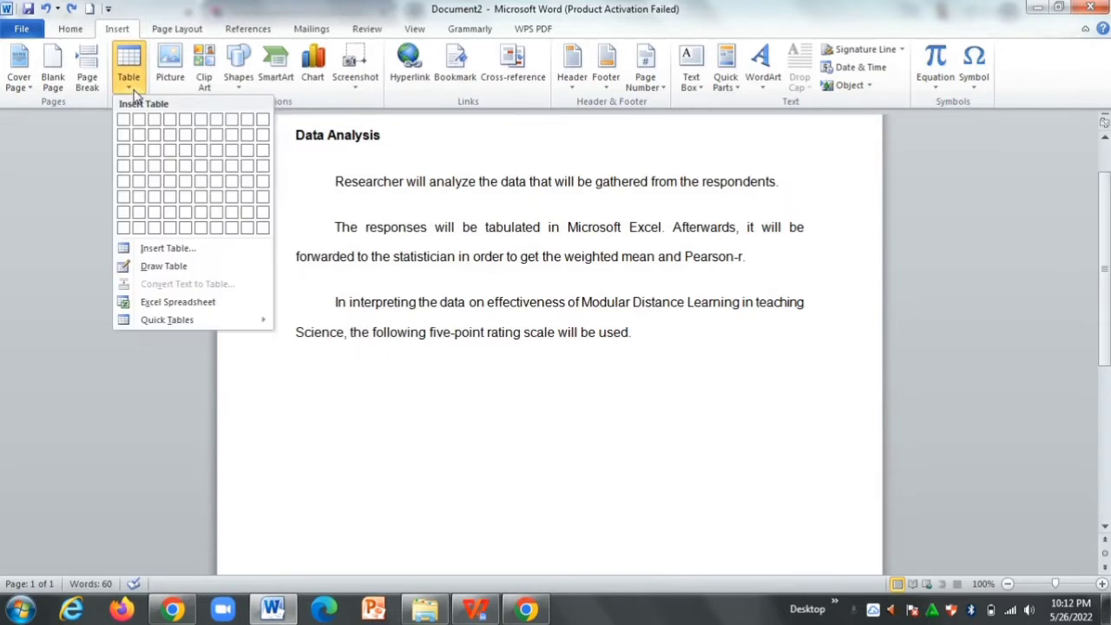
pyautogui.click(176, 157)
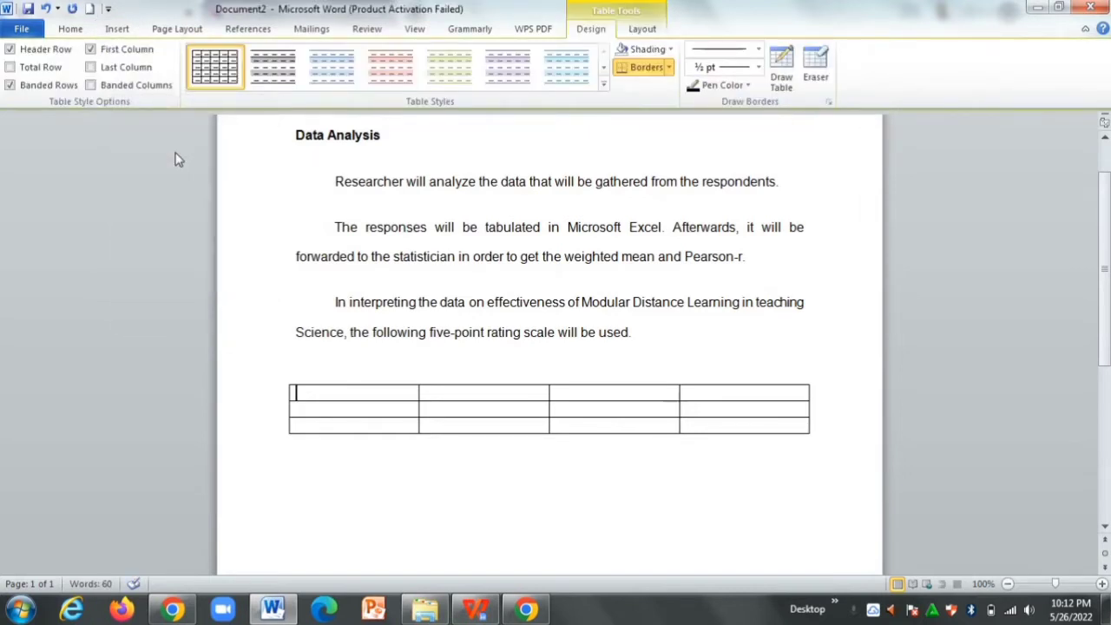
# - Enter 5 and 4 as scale values and add the headings Scale Value, Verbal Equivalence, Weighted Mean range and Qualitative Description
pyautogui.click(331, 409)
pyautogui.write('5')
pyautogui.click(330, 424)
pyautogui.write('4')
pyautogui.click(323, 392)
pyautogui.write('Rating S')
pyautogui.write('cale Value Verbal Equivalence Weighted Mean range Qualitative Description')
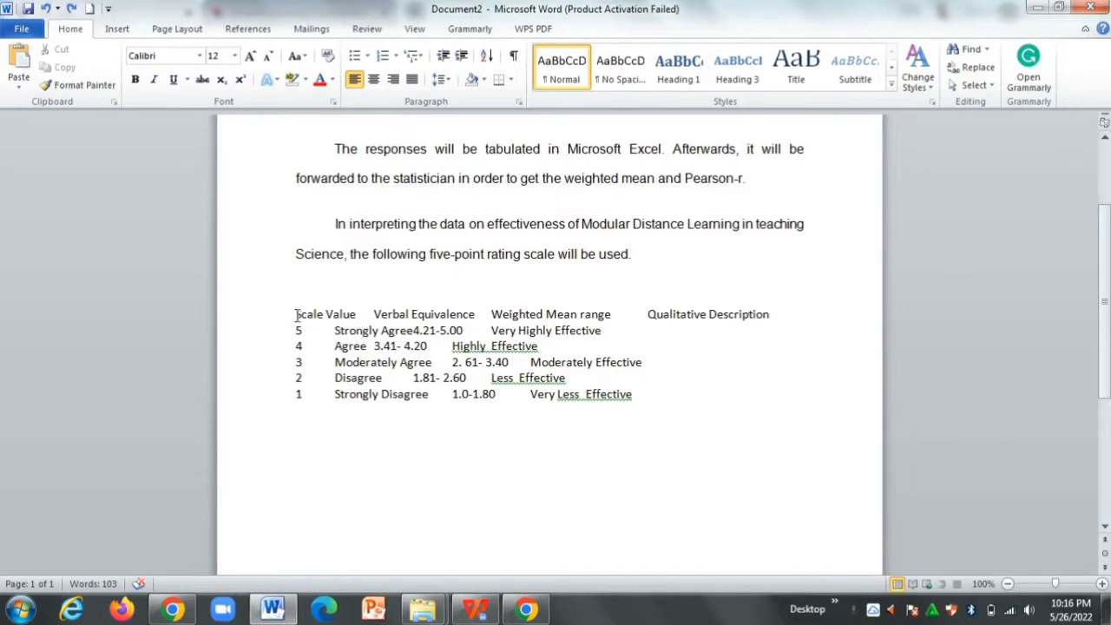
# - Convert the tab-separated rating scale text into a four-column table with automatic fixed column width, separating the text at tabs
pyautogui.moveTo(293, 314); pyautogui.dragTo(655, 396)
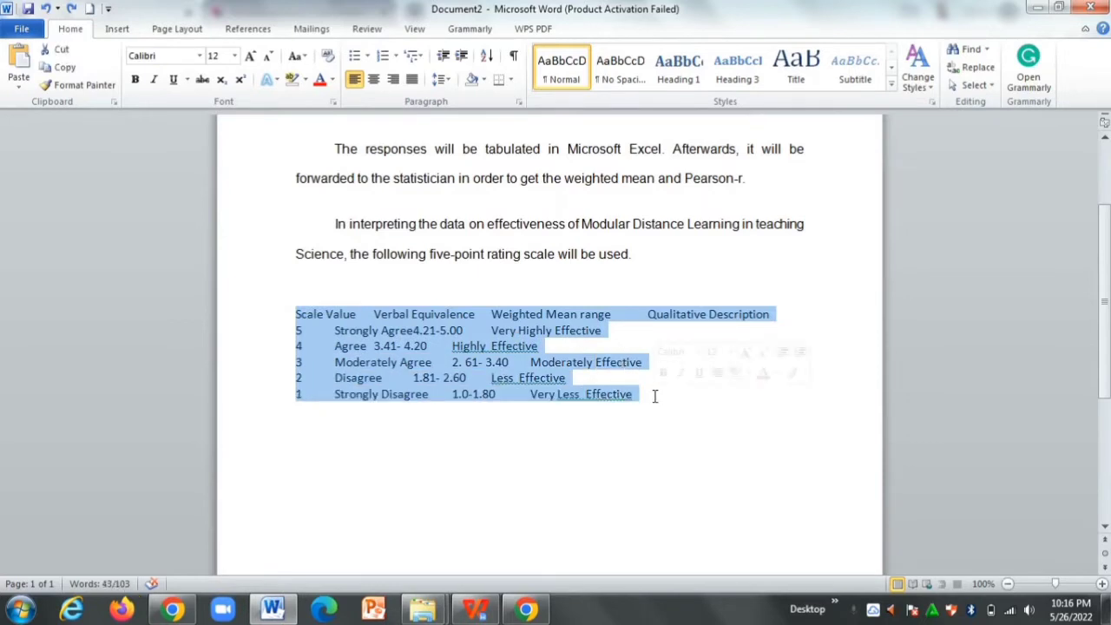
pyautogui.click(119, 29)
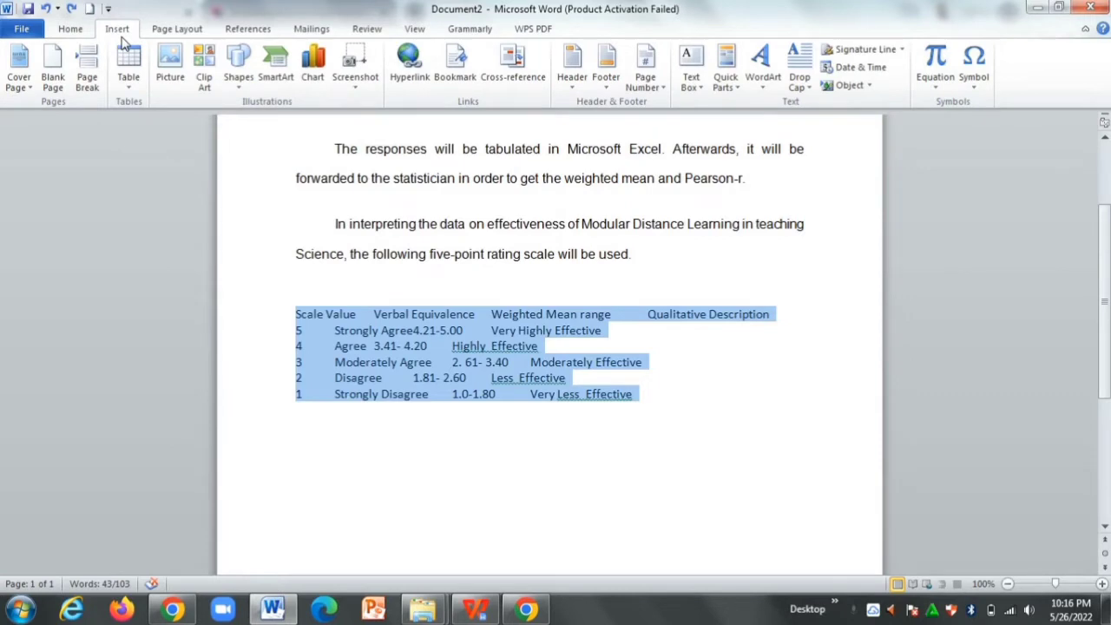
pyautogui.click(132, 89)
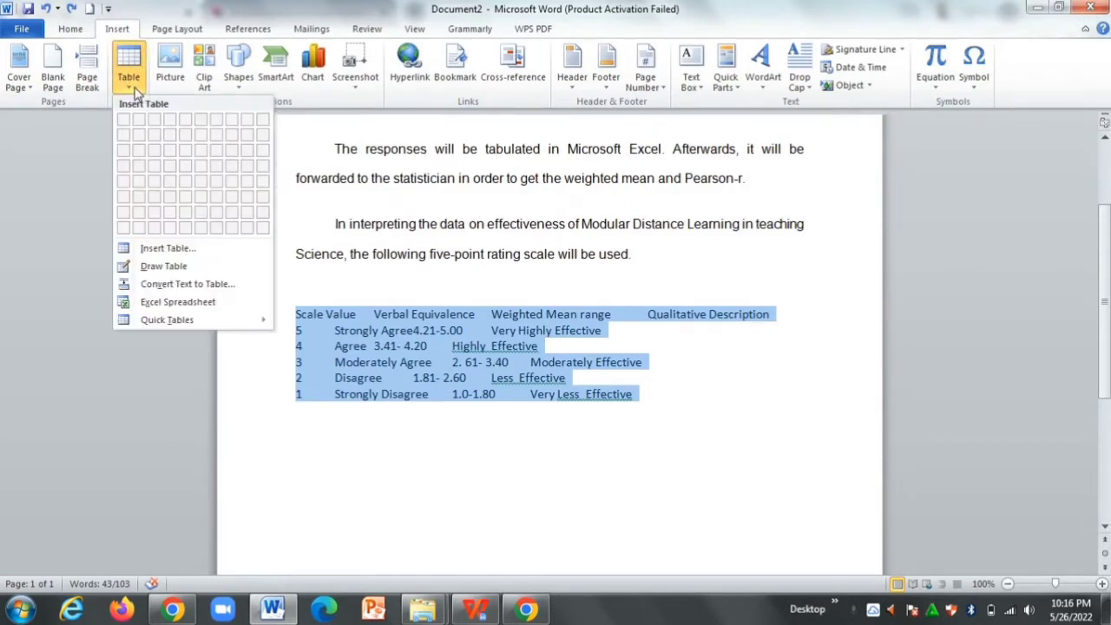
pyautogui.click(178, 283)
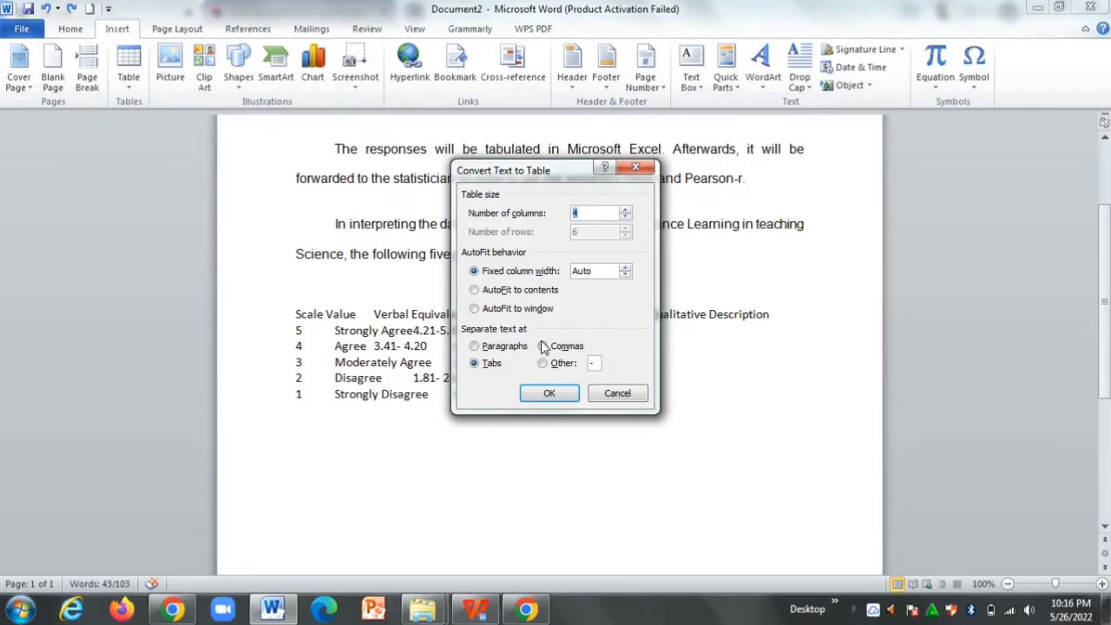
pyautogui.click(548, 394)
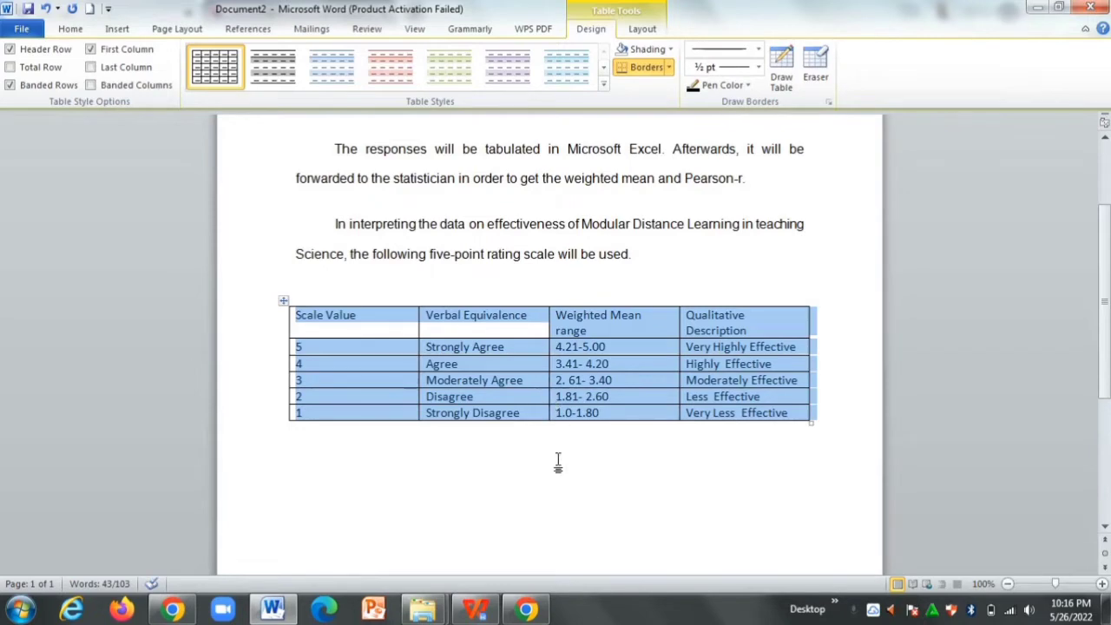
pyautogui.click(560, 434)
# - Insert a blank row above the row for scale value 2 and a blank column to the left of the Scale Value column
pyautogui.scroll(-2, 573, 429)
pyautogui.scroll(2, 590, 430)
pyautogui.scroll(-4, 561, 439)
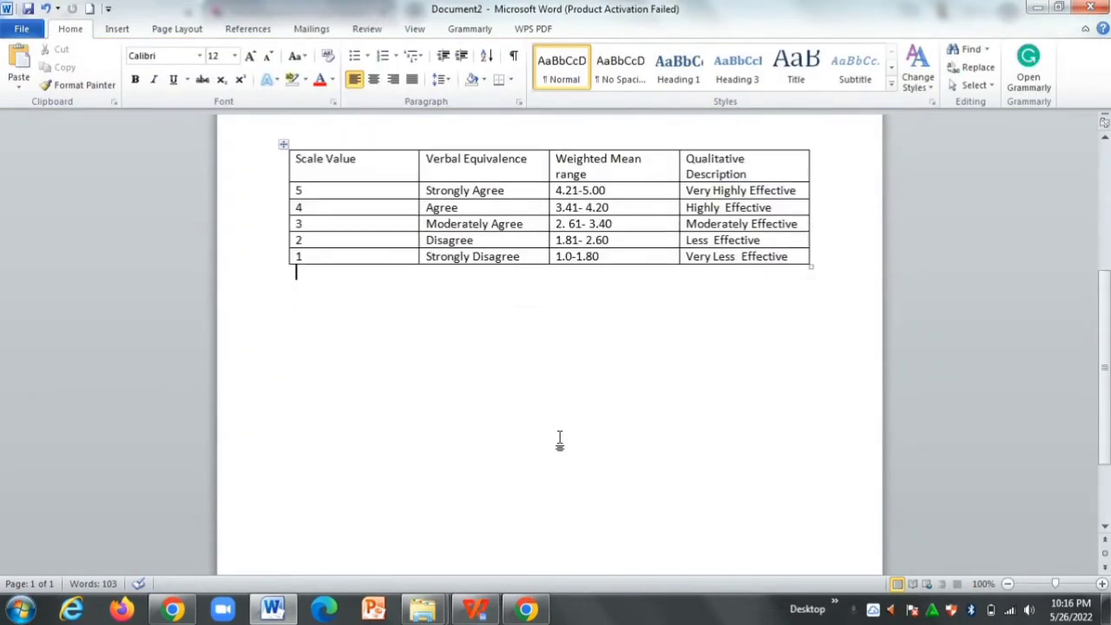
pyautogui.scroll(1, 473, 301)
pyautogui.press('Up')
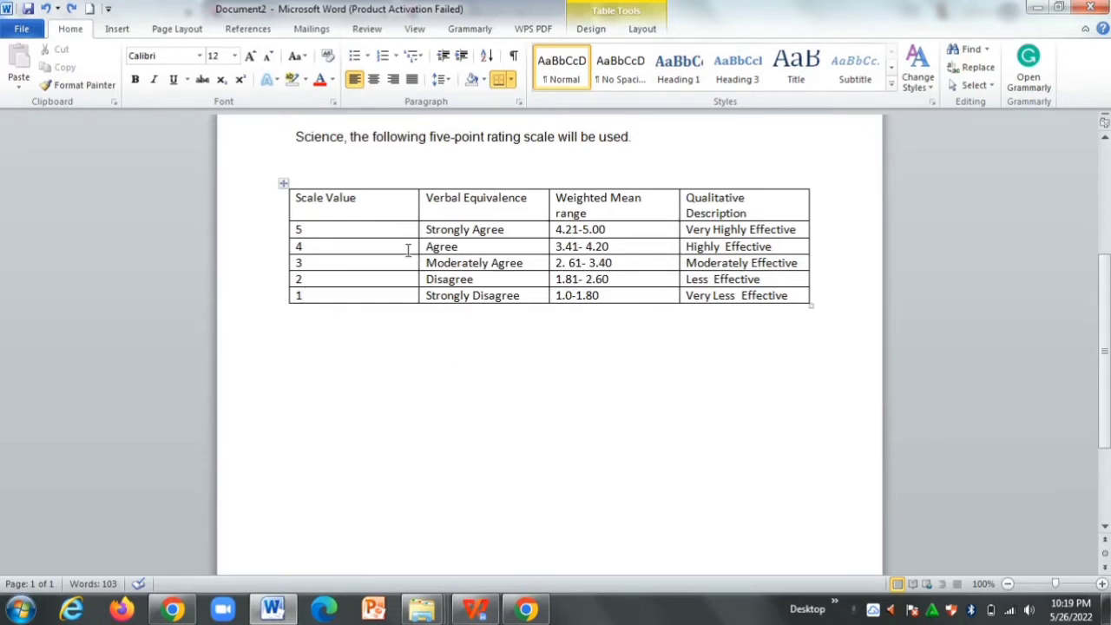
pyautogui.click(325, 278)
pyautogui.rightClick(336, 282)
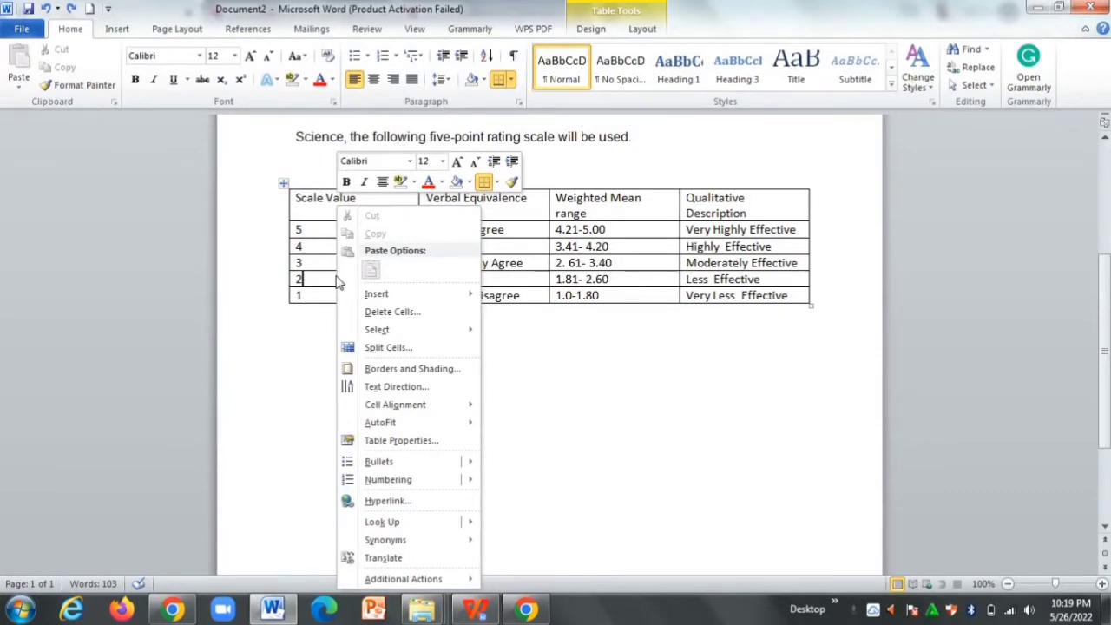
pyautogui.moveTo(432, 296)
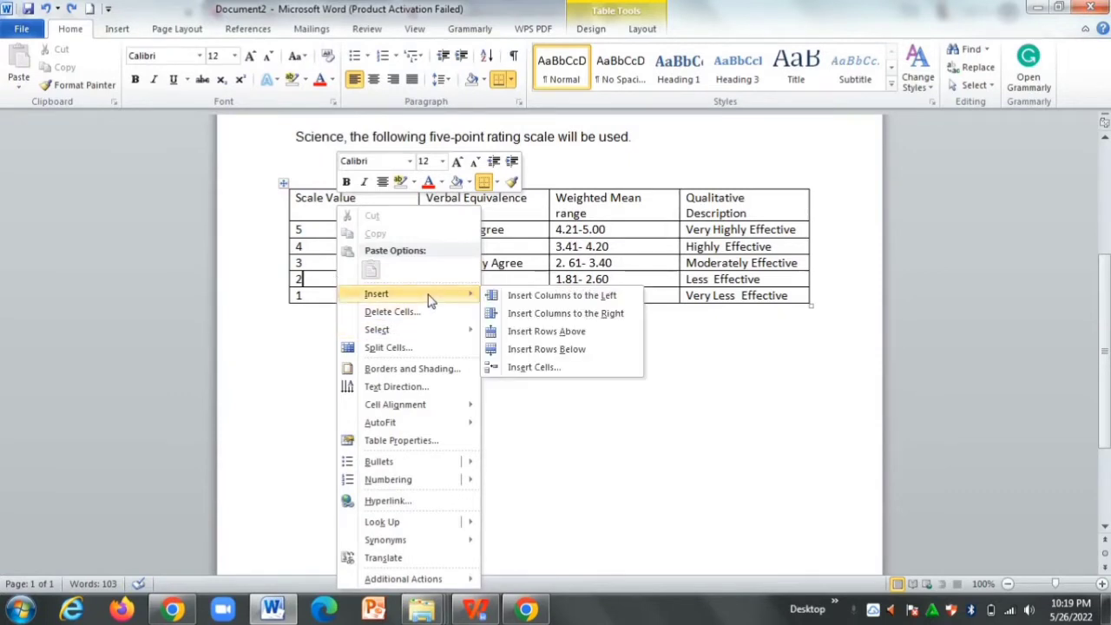
pyautogui.click(543, 333)
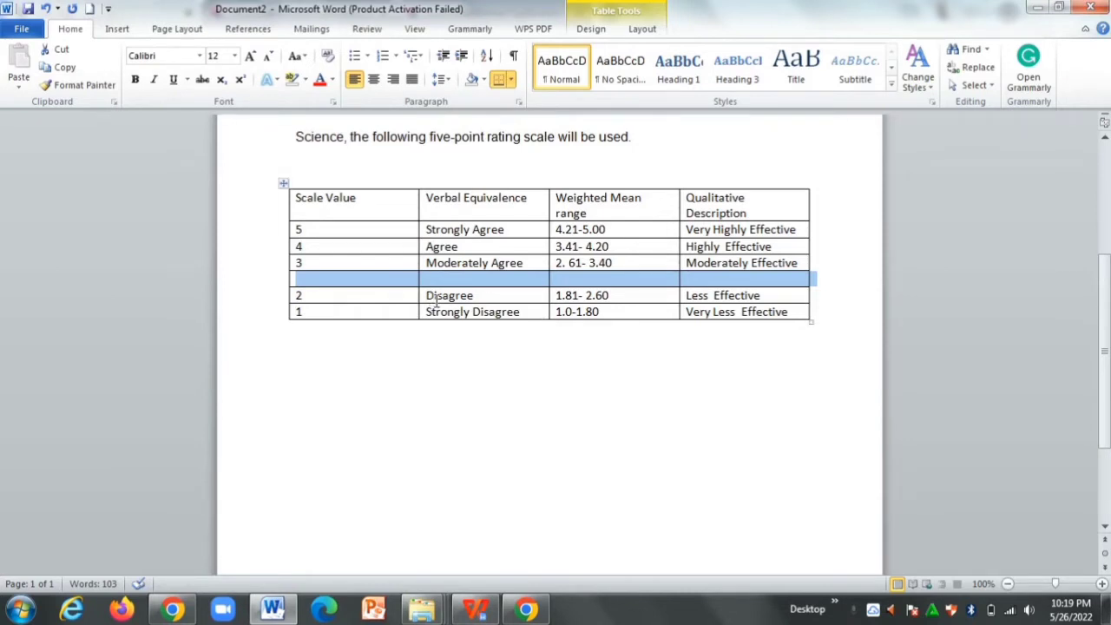
pyautogui.rightClick(379, 263)
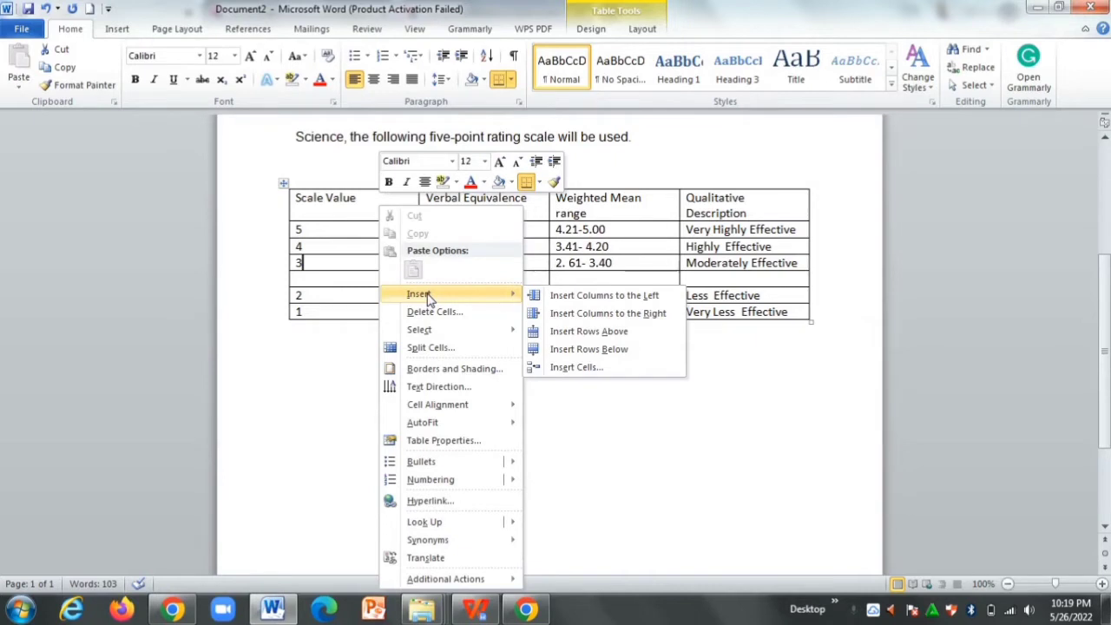
pyautogui.click(576, 296)
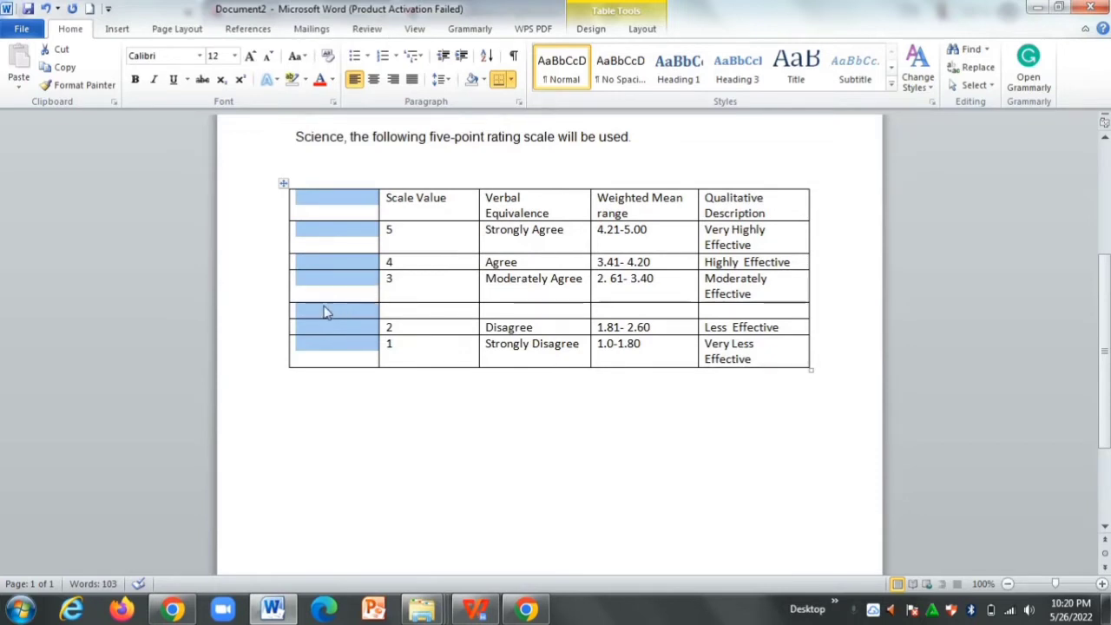
# - Delete the entire row containing the empty first header cell of the rating scale table
pyautogui.scroll(2, 345, 340)
pyautogui.scroll(-1, 481, 384)
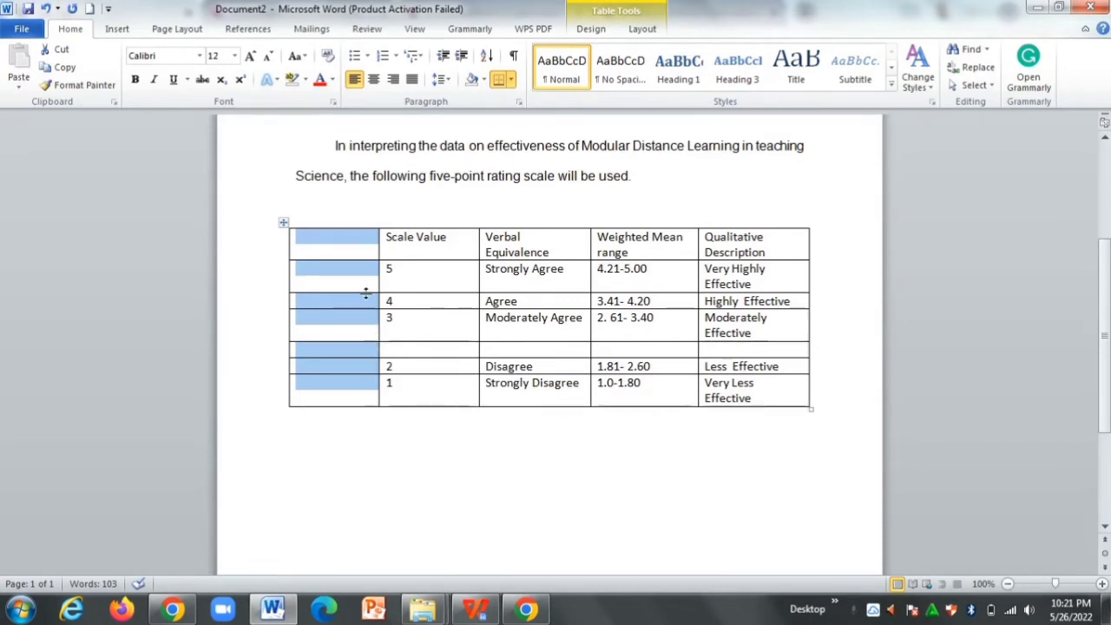
pyautogui.click(361, 246)
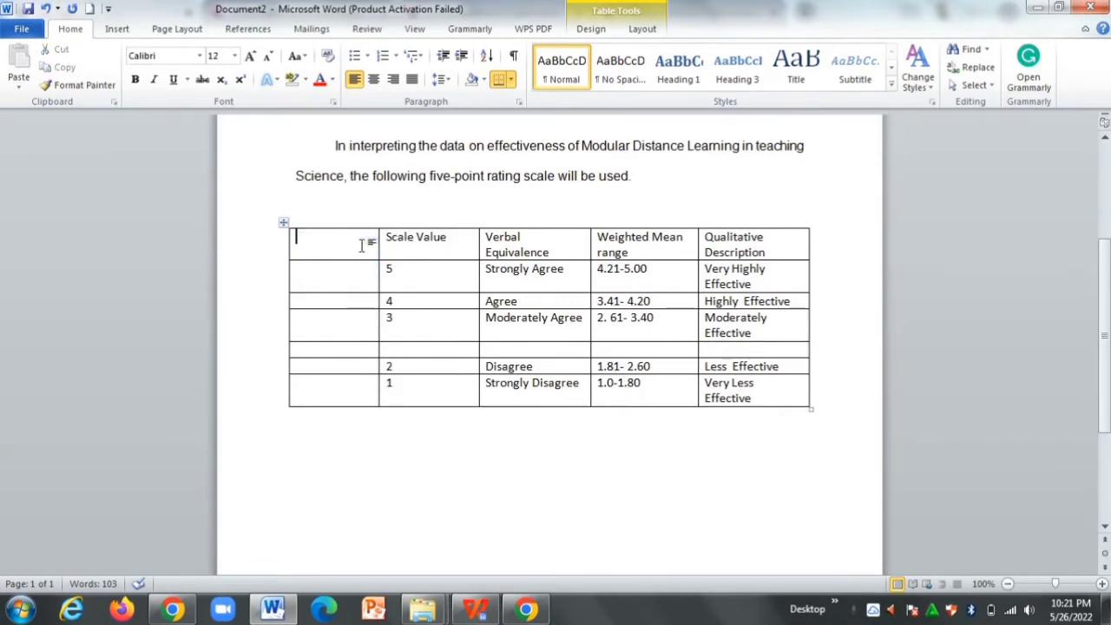
pyautogui.rightClick(362, 246)
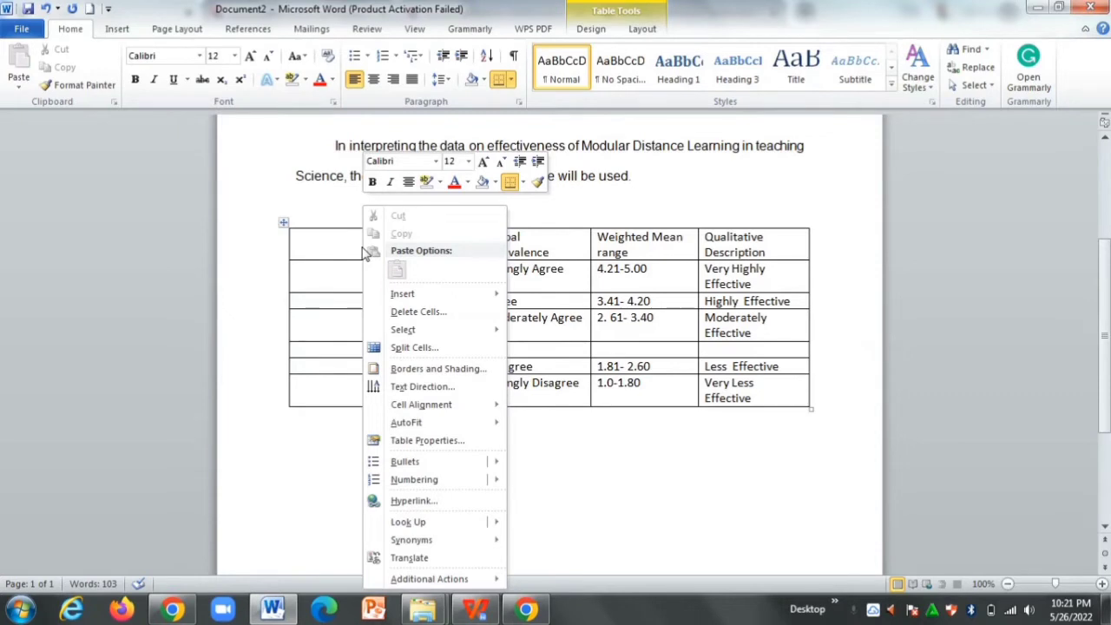
pyautogui.click(421, 312)
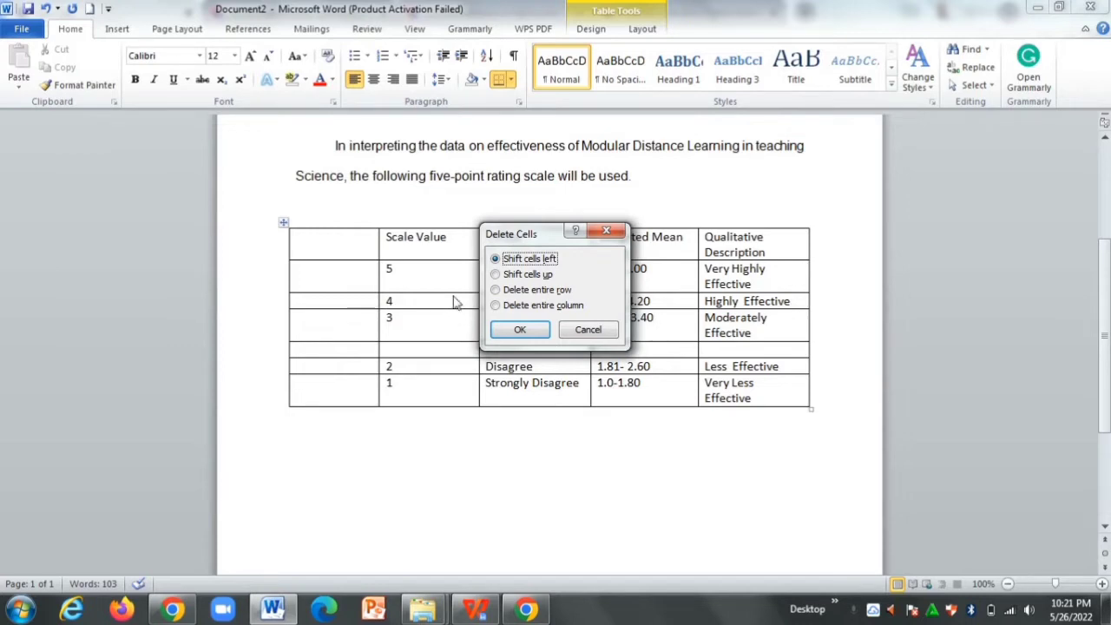
pyautogui.click(514, 294)
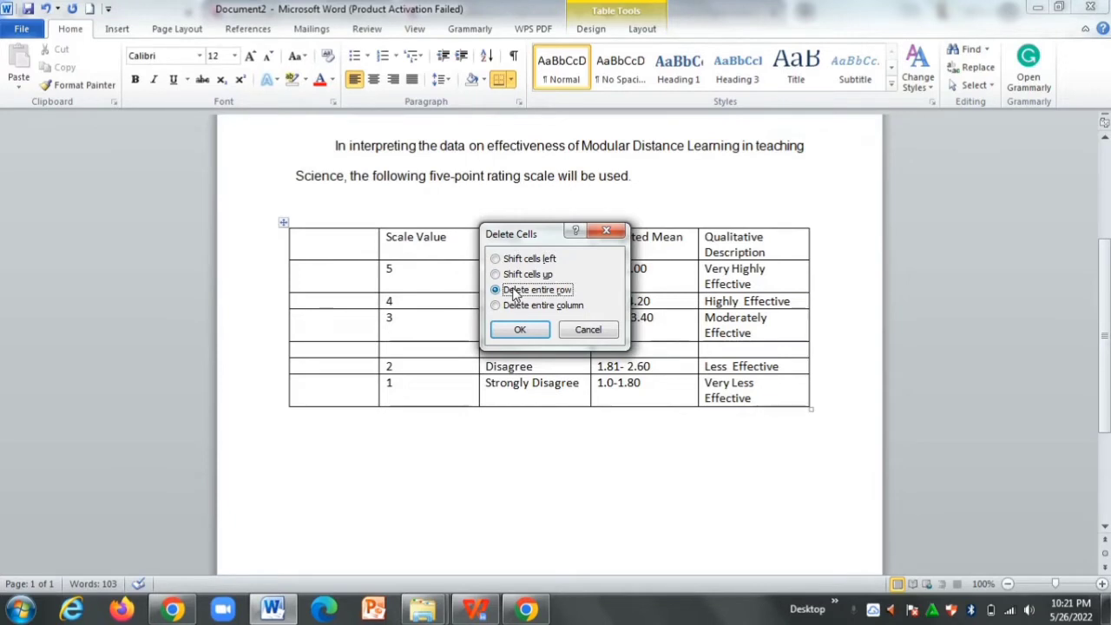
pyautogui.click(521, 331)
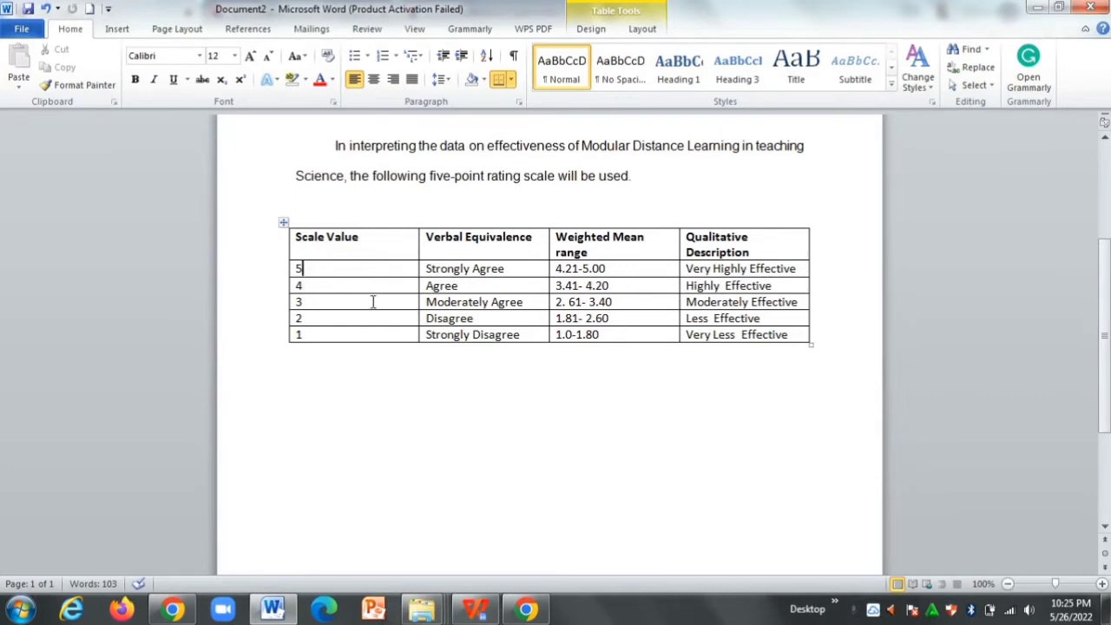
# - Display the design options for the rating scale table
pyautogui.click(590, 30)
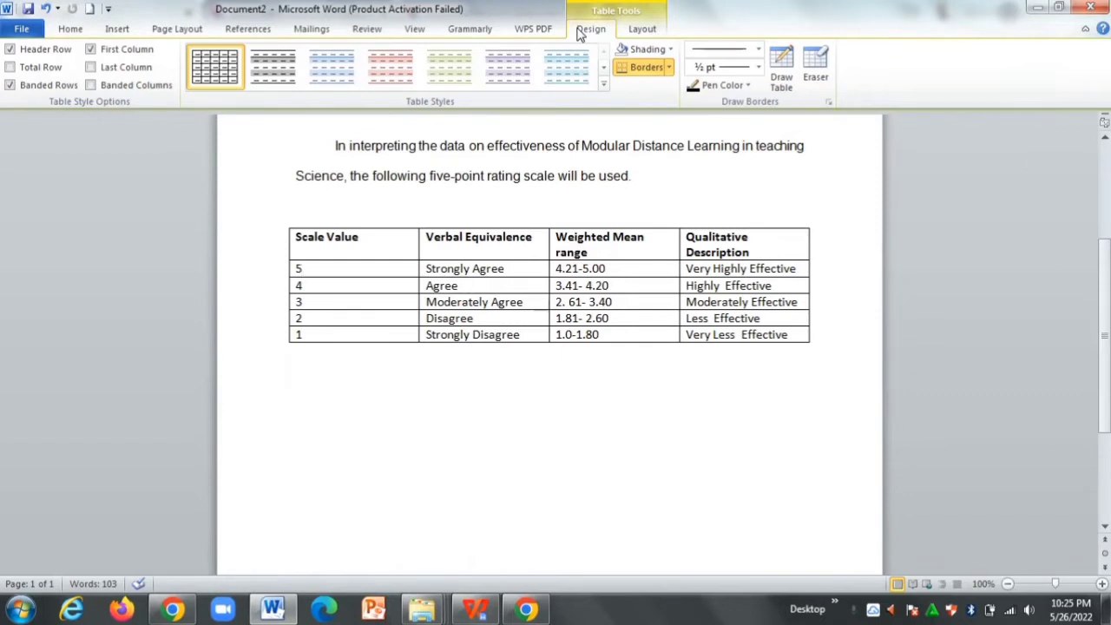
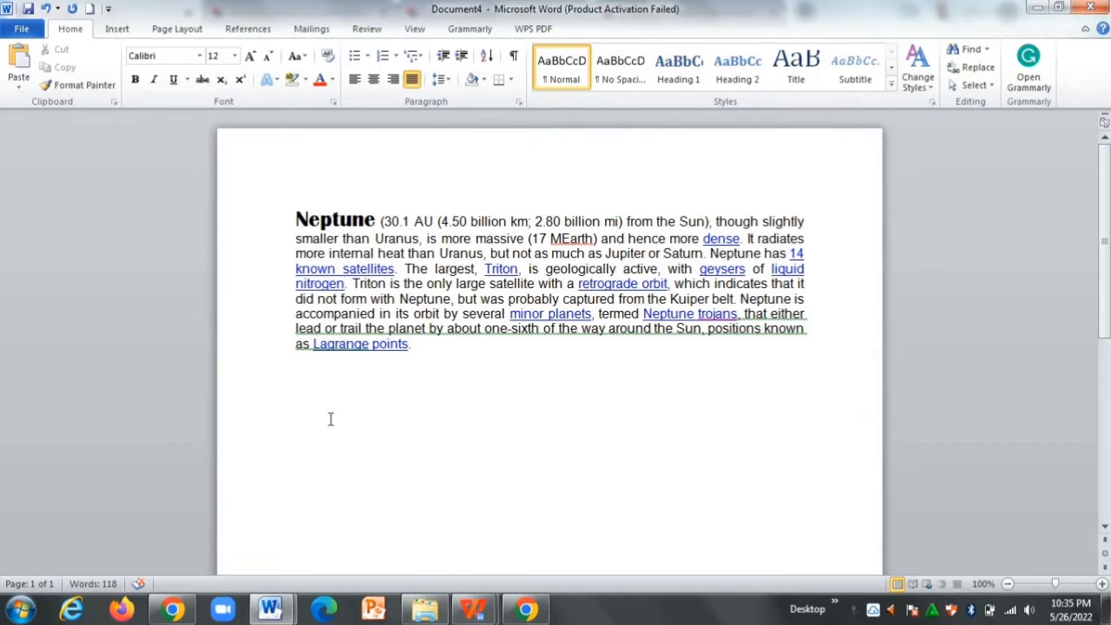
# - Insert the 2-26520_neptune-neptune-transparent-background picture from the Pictures library below the Neptune paragraph
pyautogui.doubleClick(319, 399)
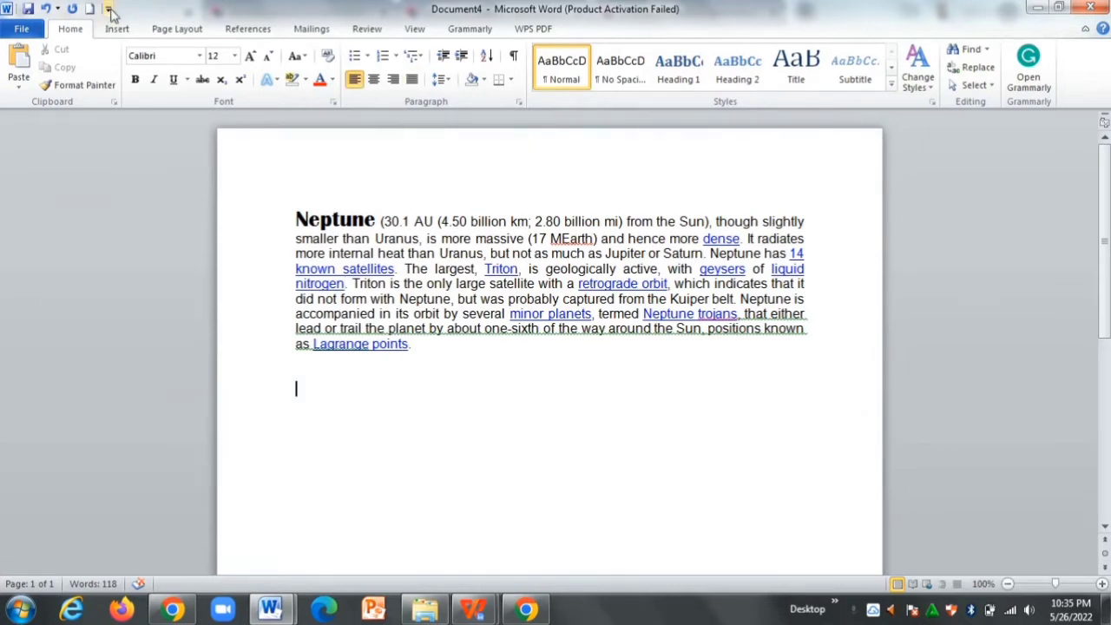
pyautogui.click(124, 33)
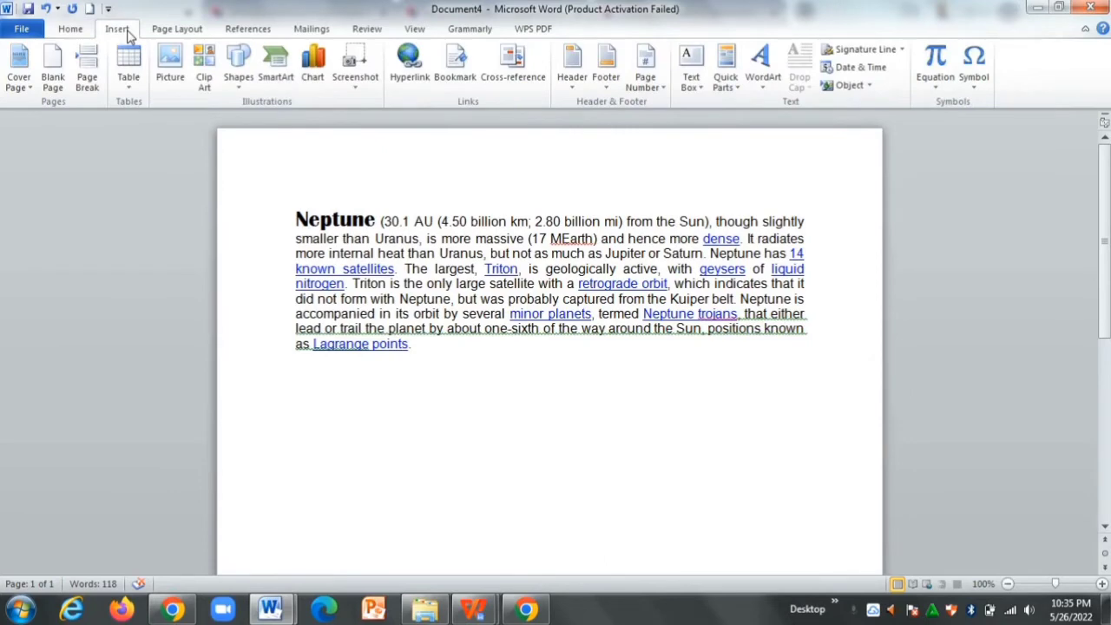
pyautogui.click(168, 59)
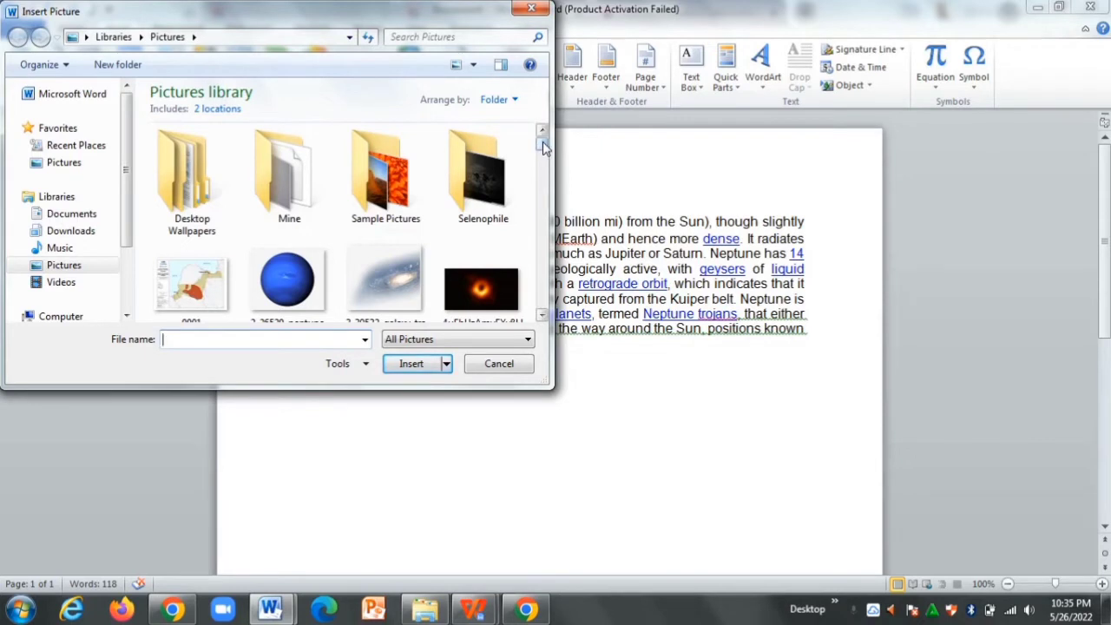
pyautogui.moveTo(543, 147); pyautogui.dragTo(547, 151)
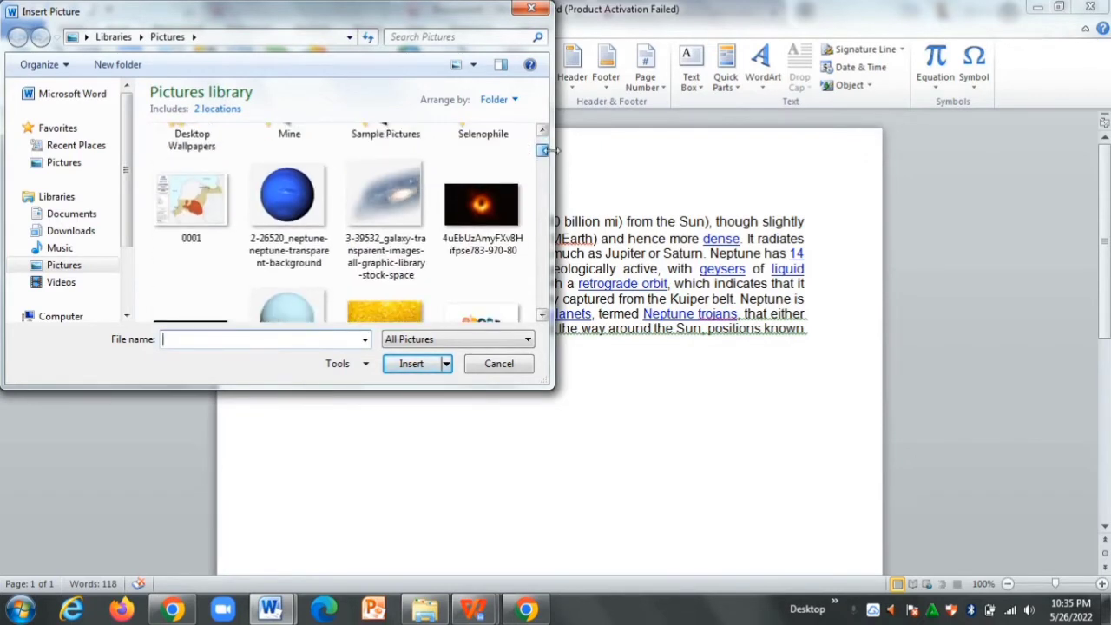
pyautogui.click(299, 210)
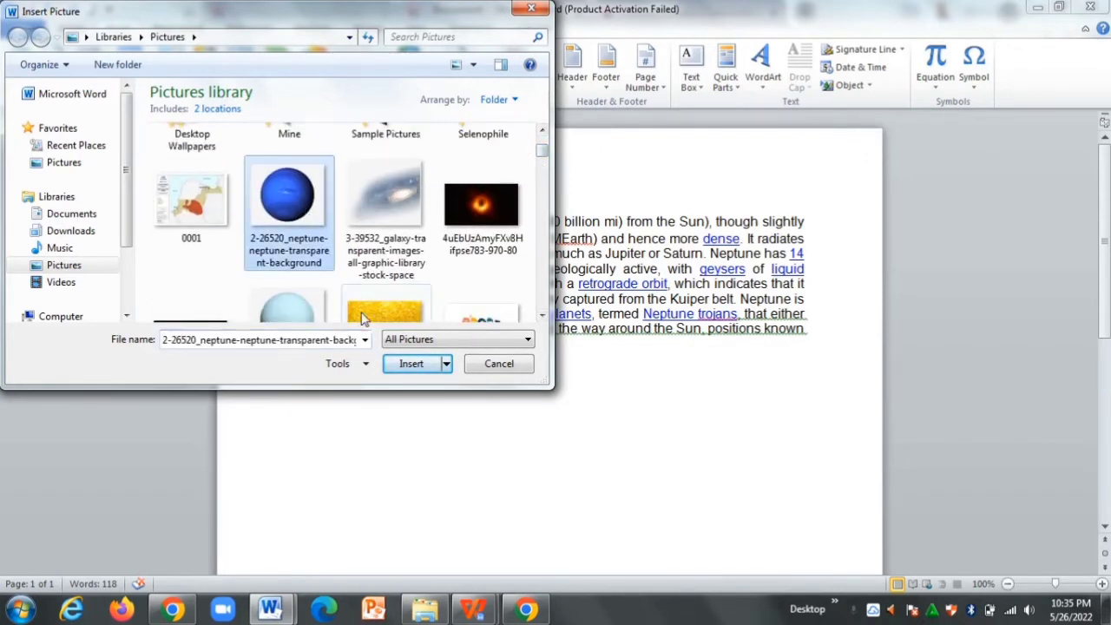
pyautogui.click(411, 365)
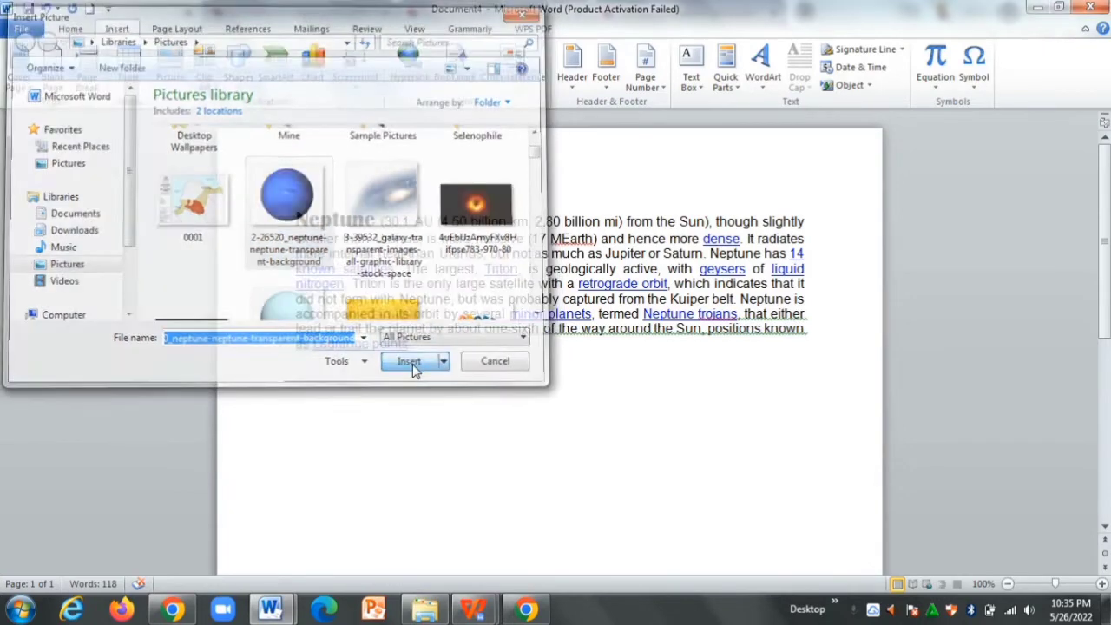
# - Shrink the Neptune picture proportionally from a corner to about 3.7" high and 4.45" wide
pyautogui.scroll(-4, 670, 429)
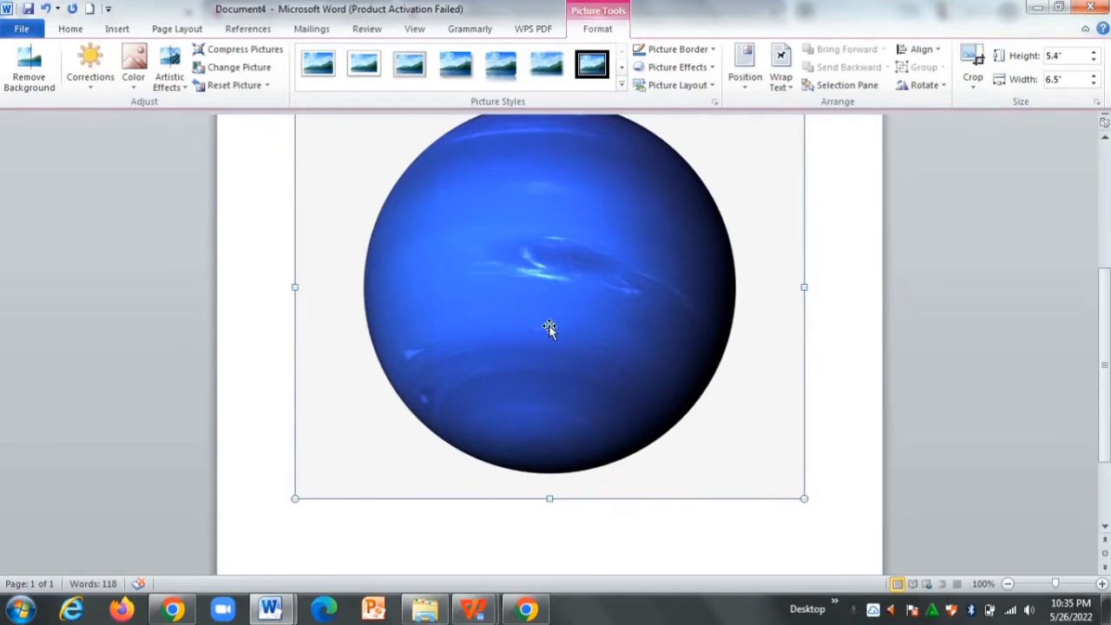
pyautogui.scroll(3, 550, 330)
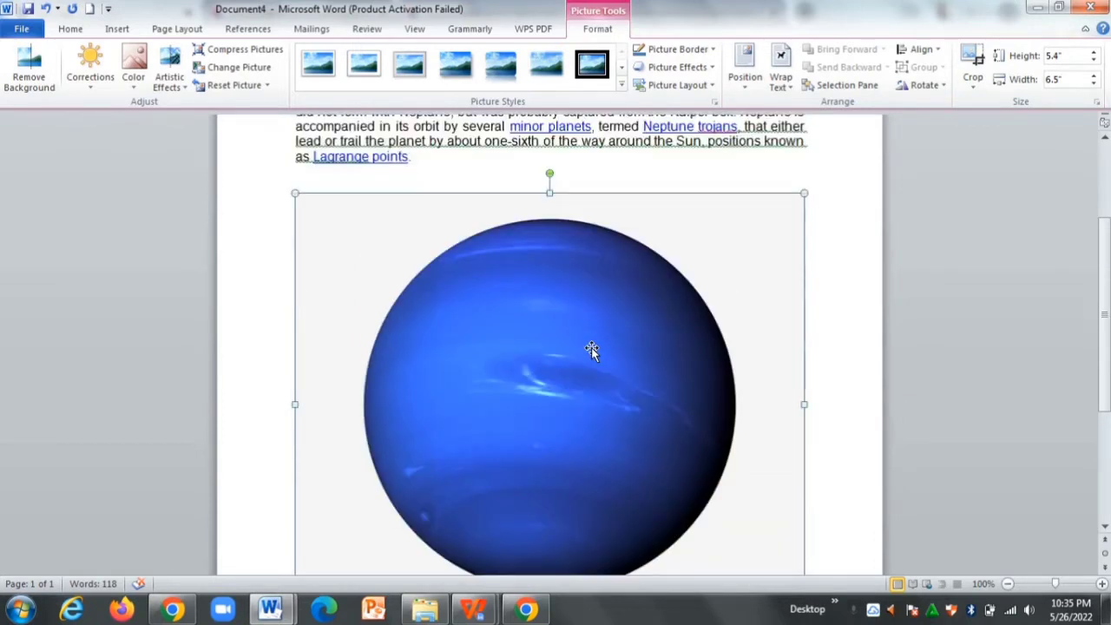
pyautogui.scroll(-2, 591, 347)
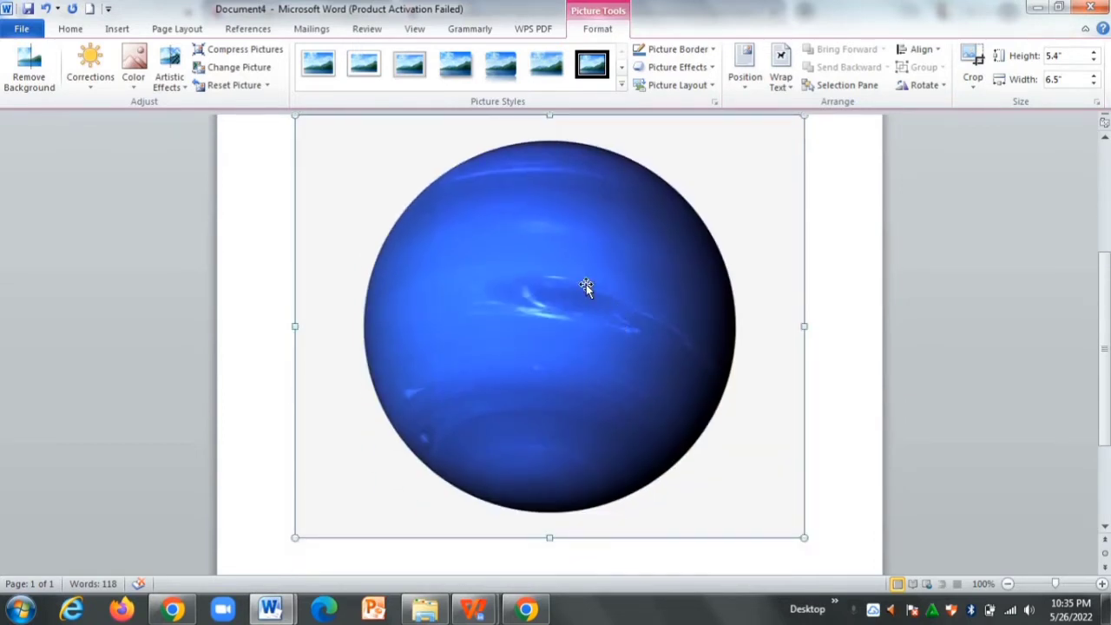
pyautogui.scroll(-2, 586, 287)
pyautogui.scroll(1, 575, 311)
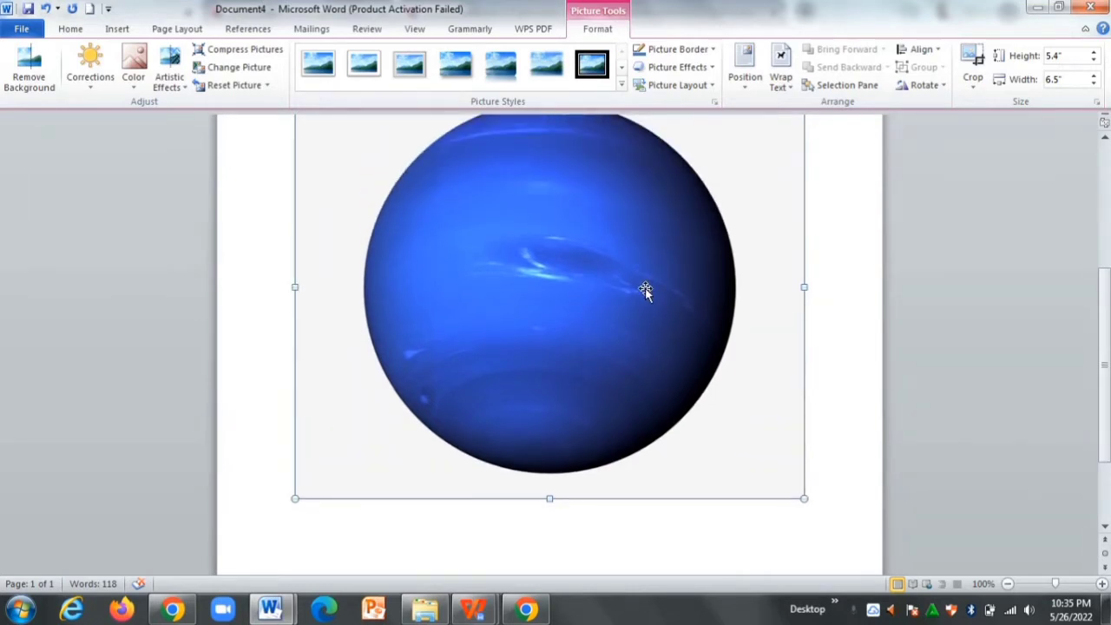
pyautogui.scroll(1, 659, 282)
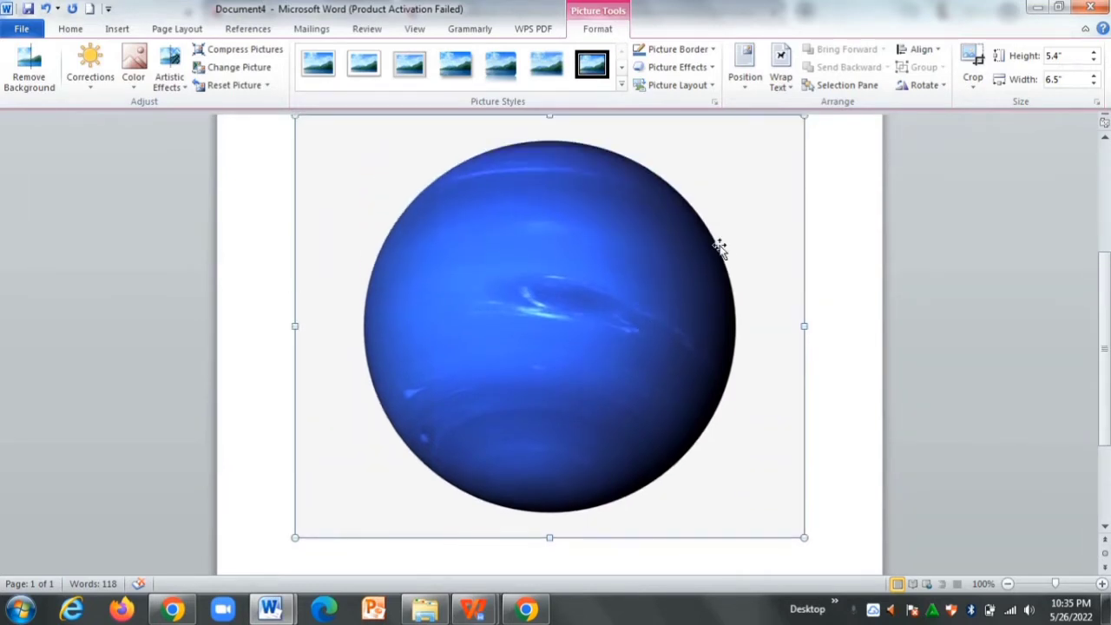
pyautogui.scroll(2, 720, 247)
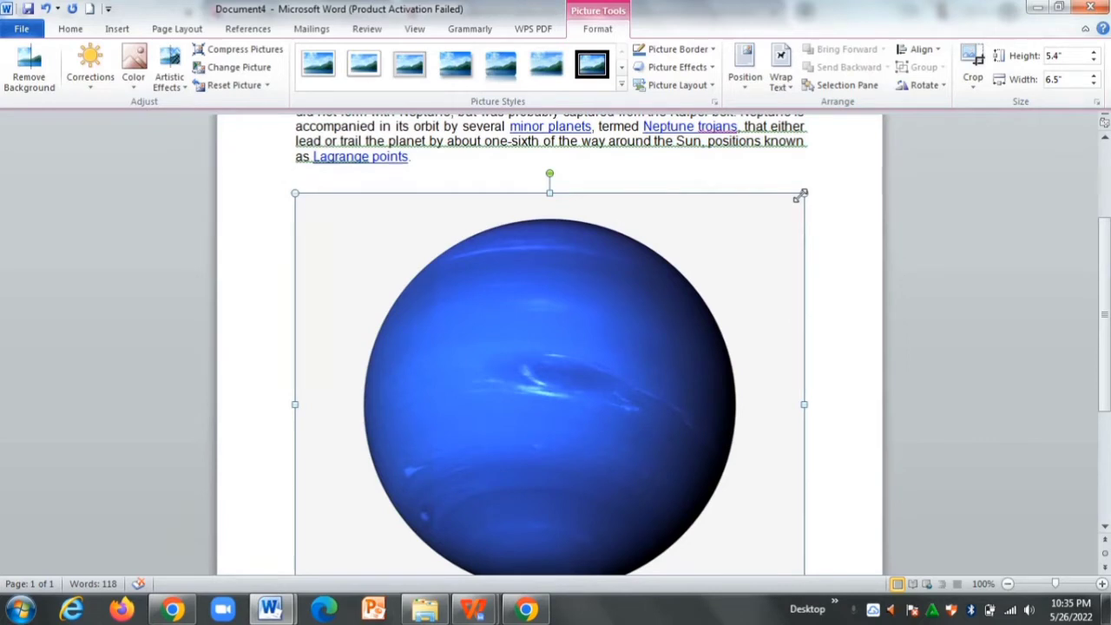
pyautogui.moveTo(800, 196); pyautogui.dragTo(577, 326)
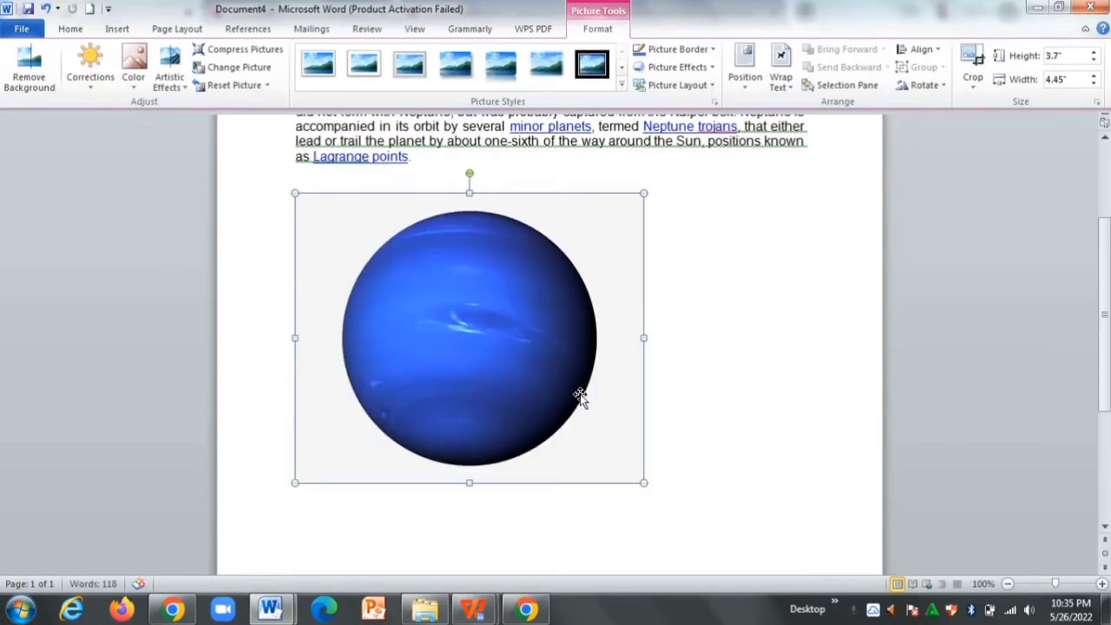
# - Stretch the Neptune picture horizontally from its side edge to about 5.21" wide
pyautogui.scroll(-1, 572, 395)
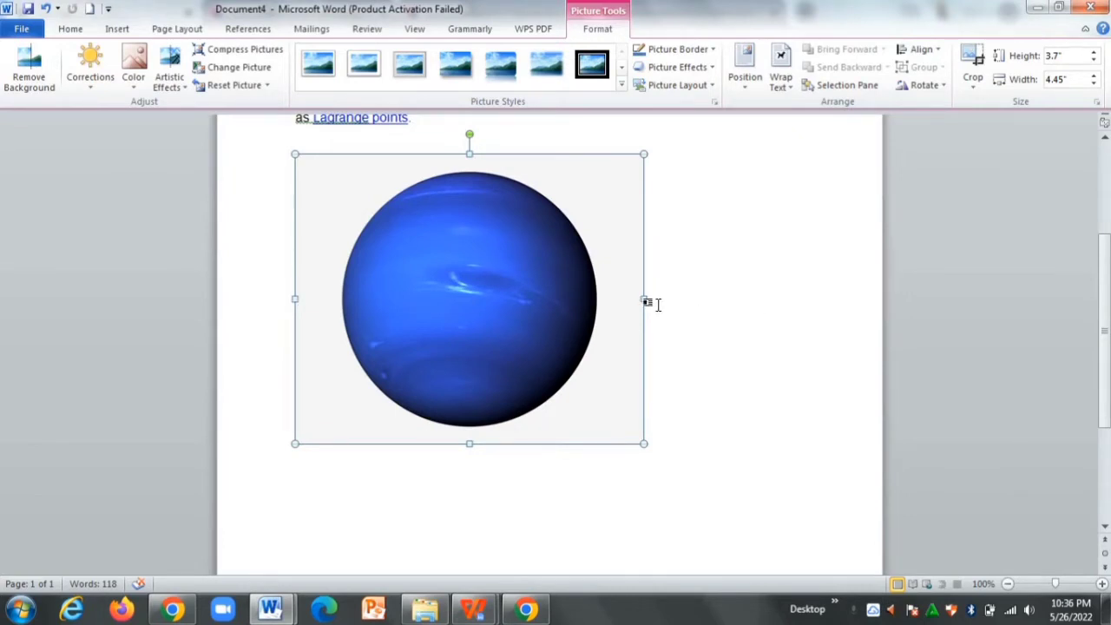
pyautogui.moveTo(642, 298); pyautogui.dragTo(702, 299)
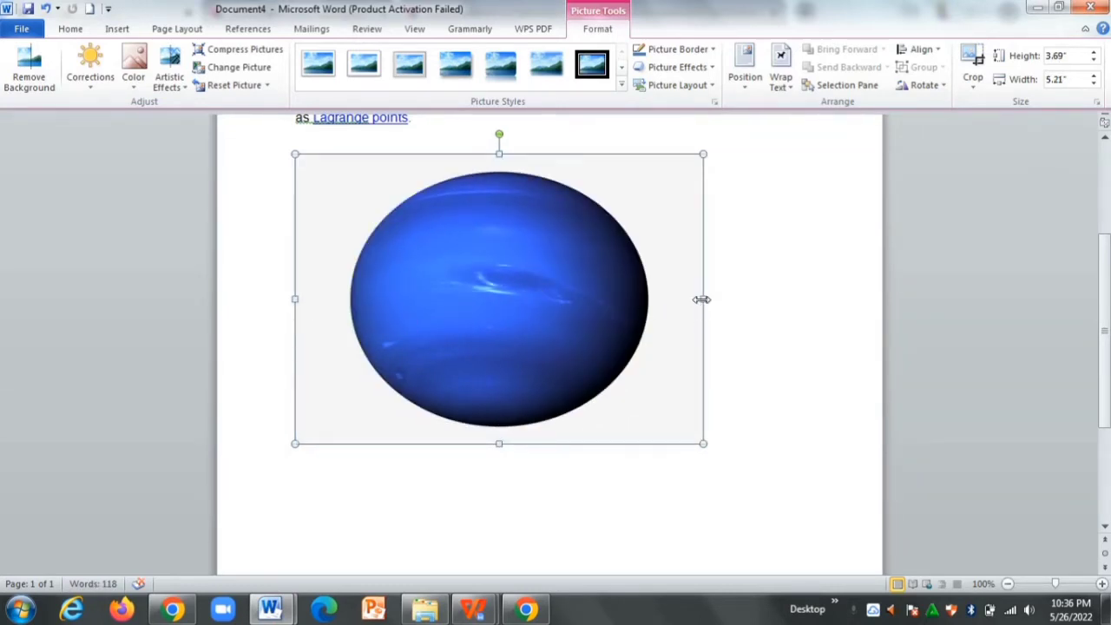
pyautogui.scroll(-1, 489, 453)
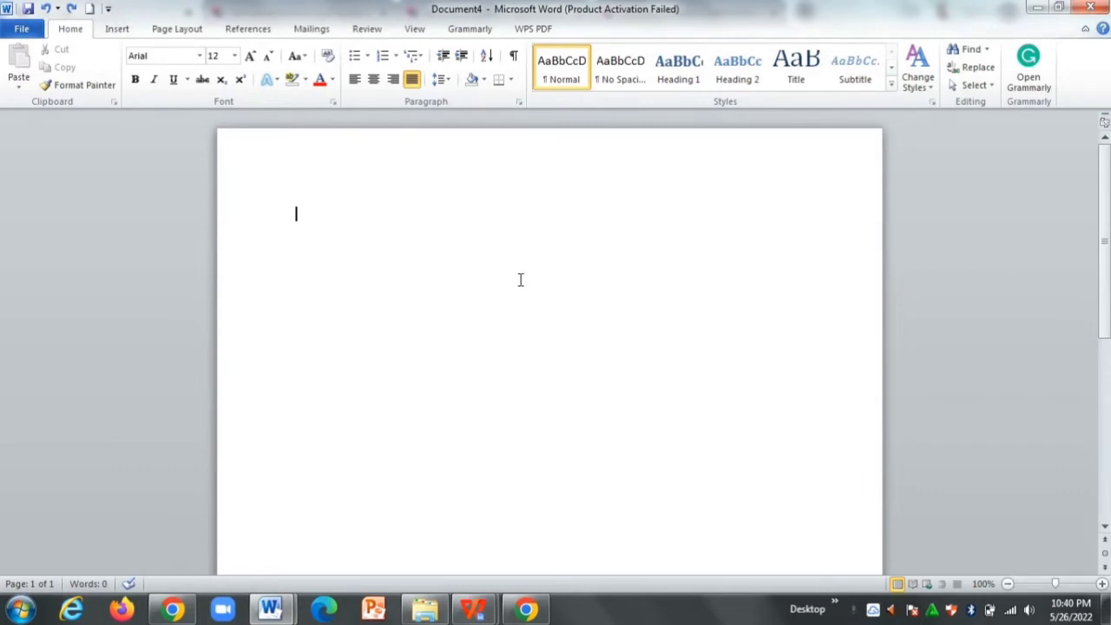
# - Insert a Clustered Column chart into the empty document
pyautogui.click(108, 8)
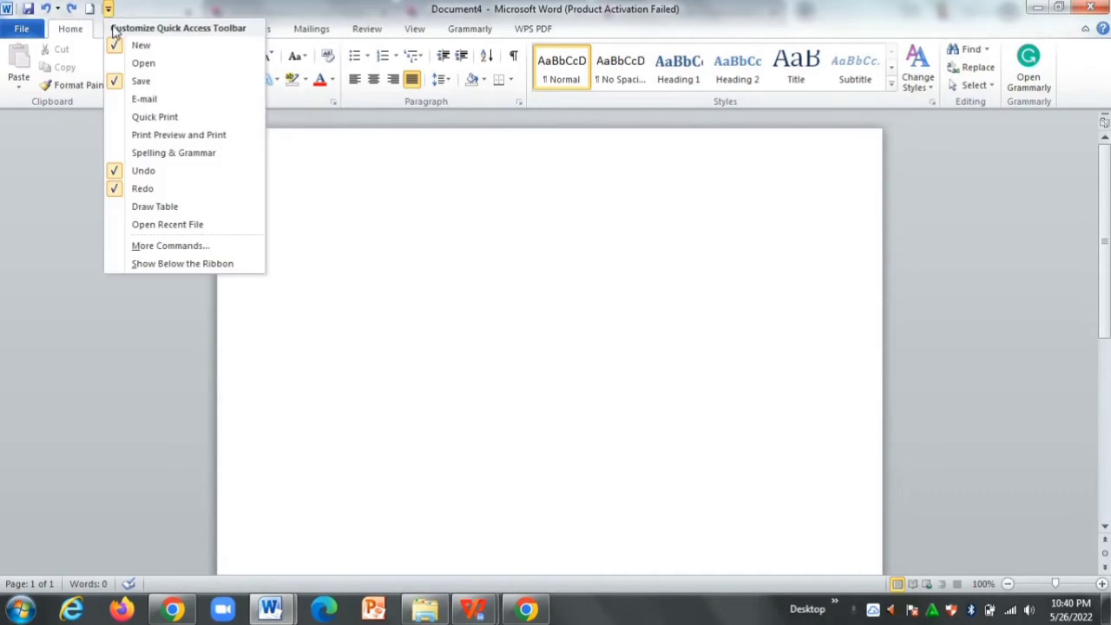
pyautogui.click(114, 30)
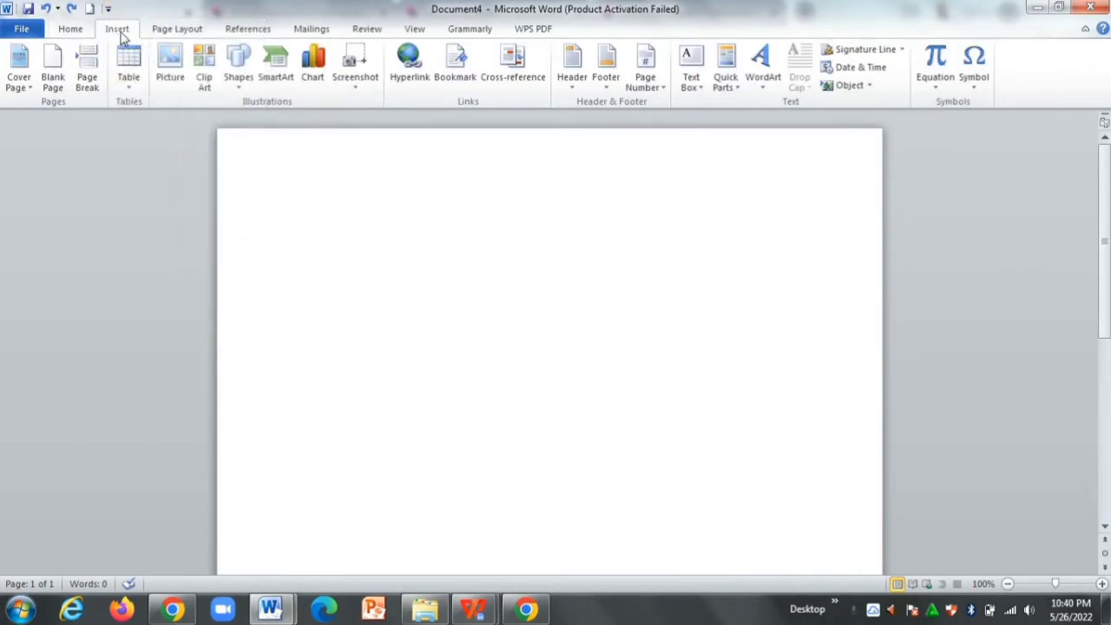
pyautogui.click(314, 72)
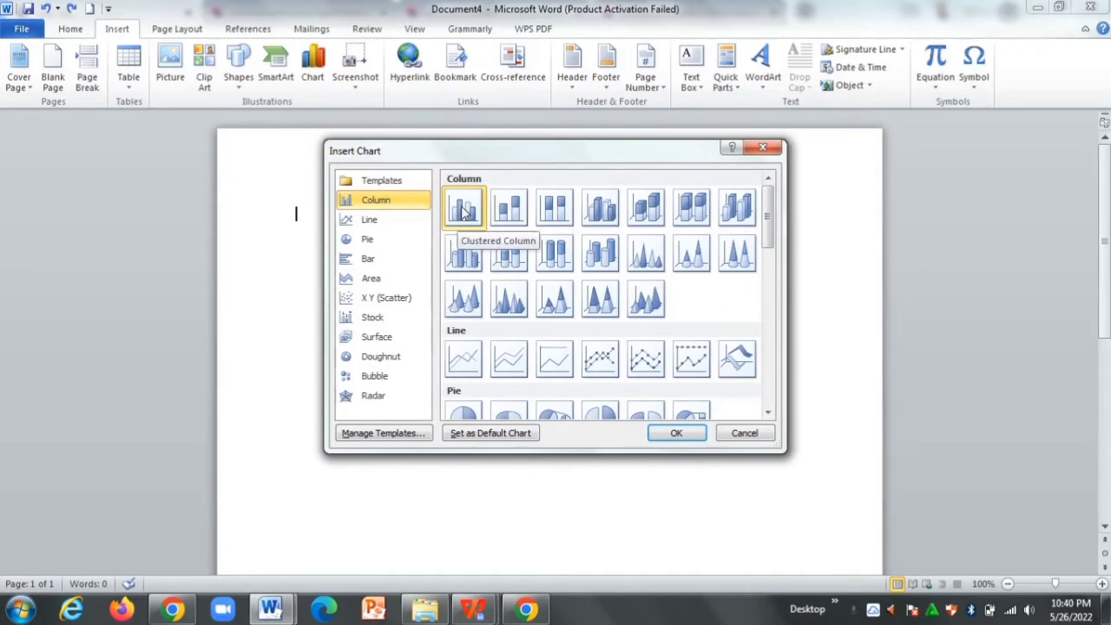
pyautogui.click(675, 434)
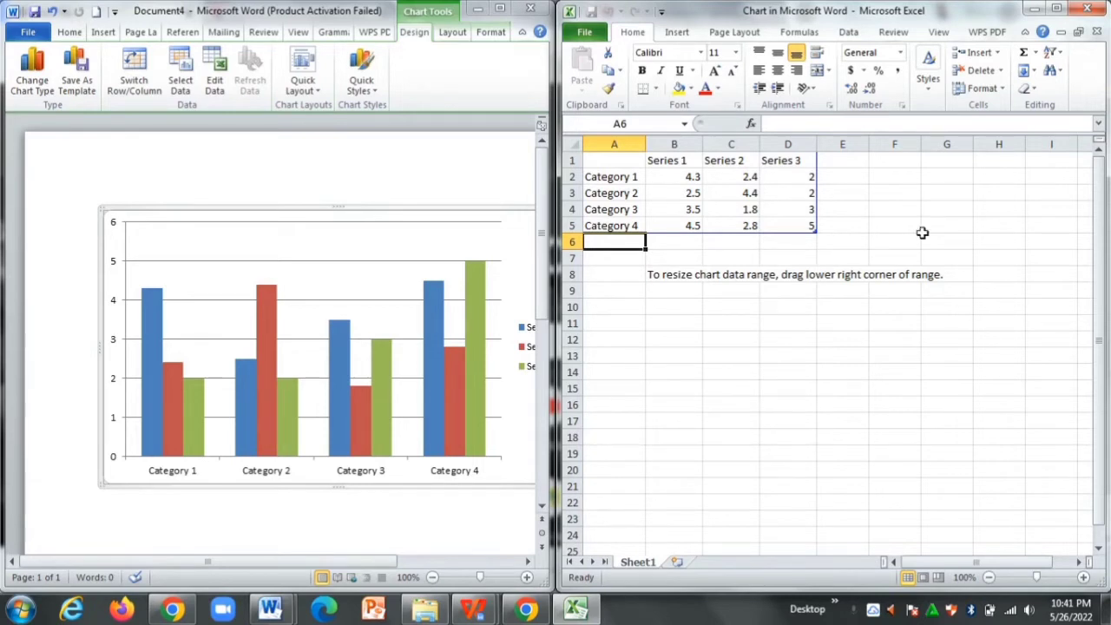
# - Select the Series 2 value of Category 3 in the chart's data sheet, and return to the Word document
pyautogui.moveTo(769, 224); pyautogui.dragTo(768, 209)
pyautogui.click(729, 210)
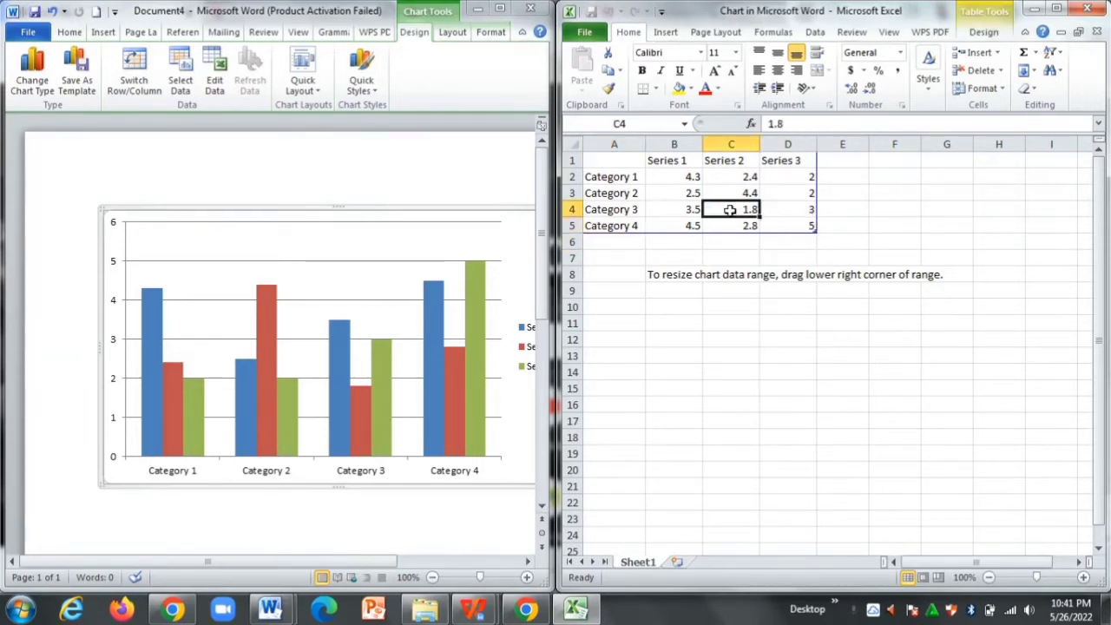
pyautogui.click(248, 185)
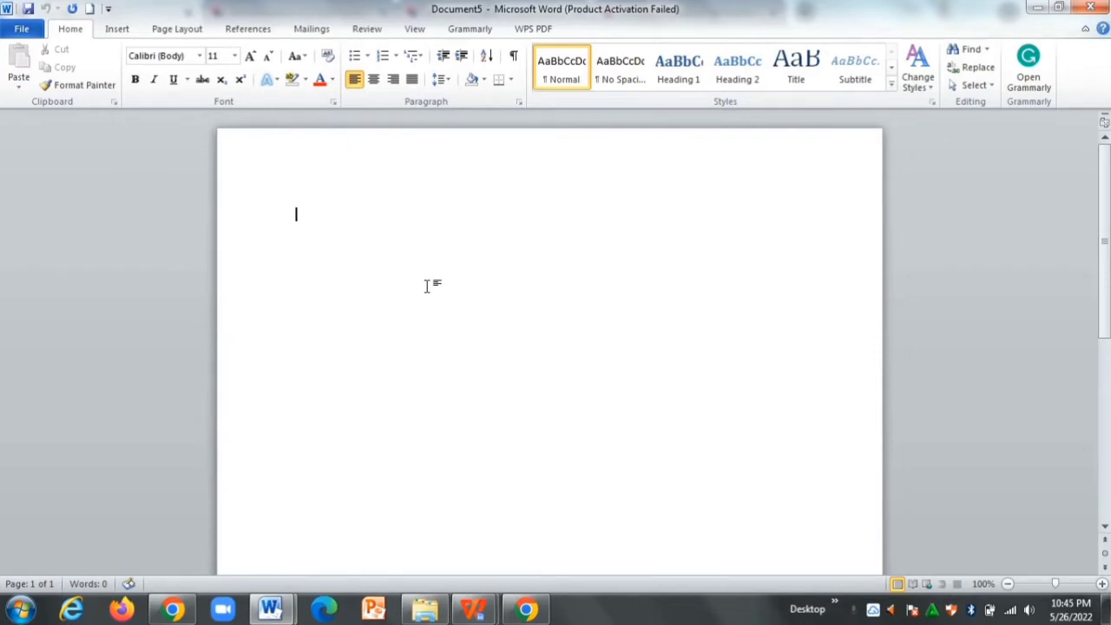
# - Open the sample templates for a new document and browse through them to the Median designs
pyautogui.click(23, 29)
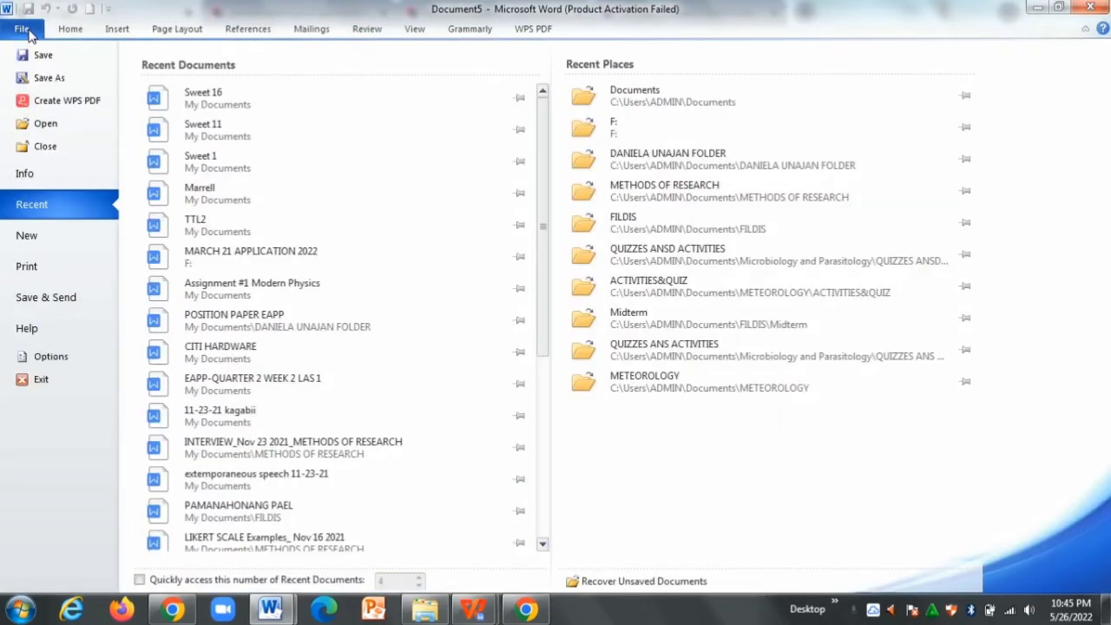
pyautogui.click(69, 249)
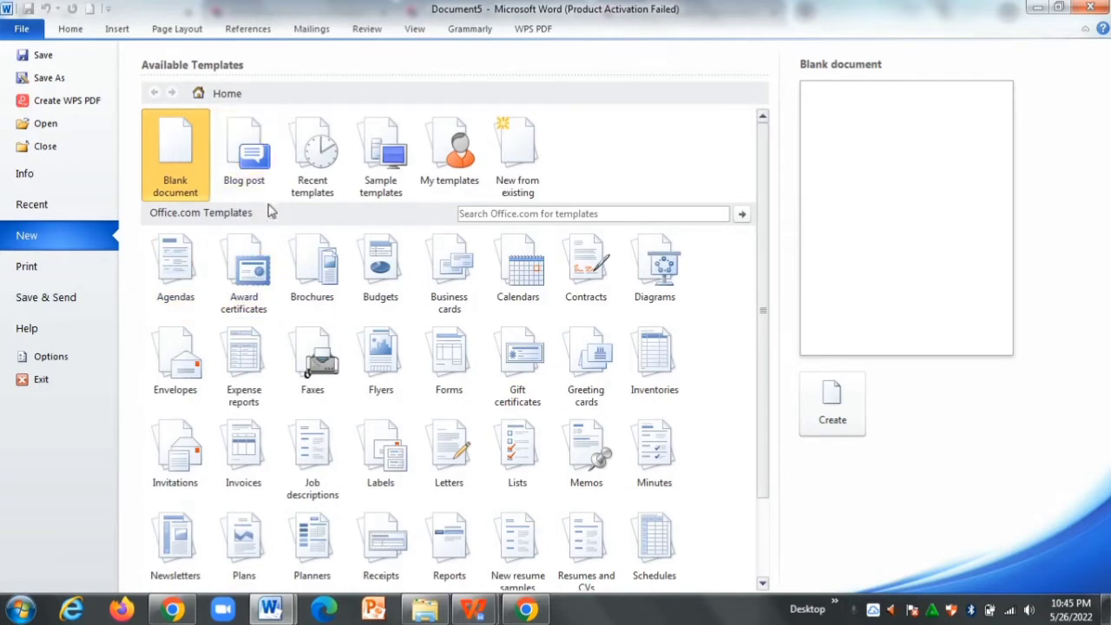
pyautogui.click(387, 177)
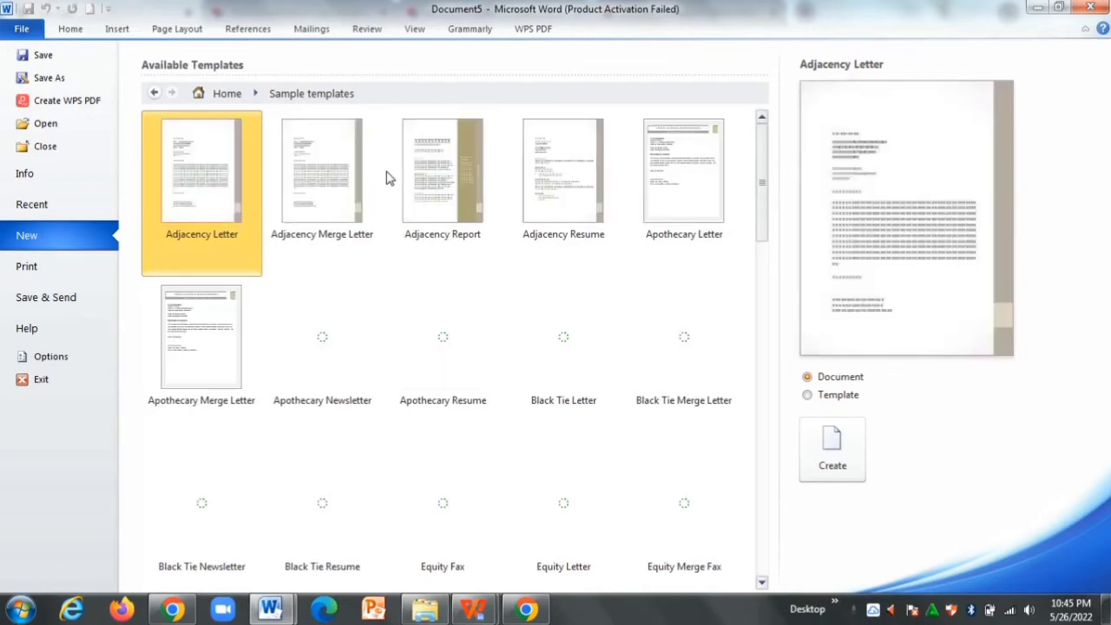
pyautogui.scroll(-8, 503, 376)
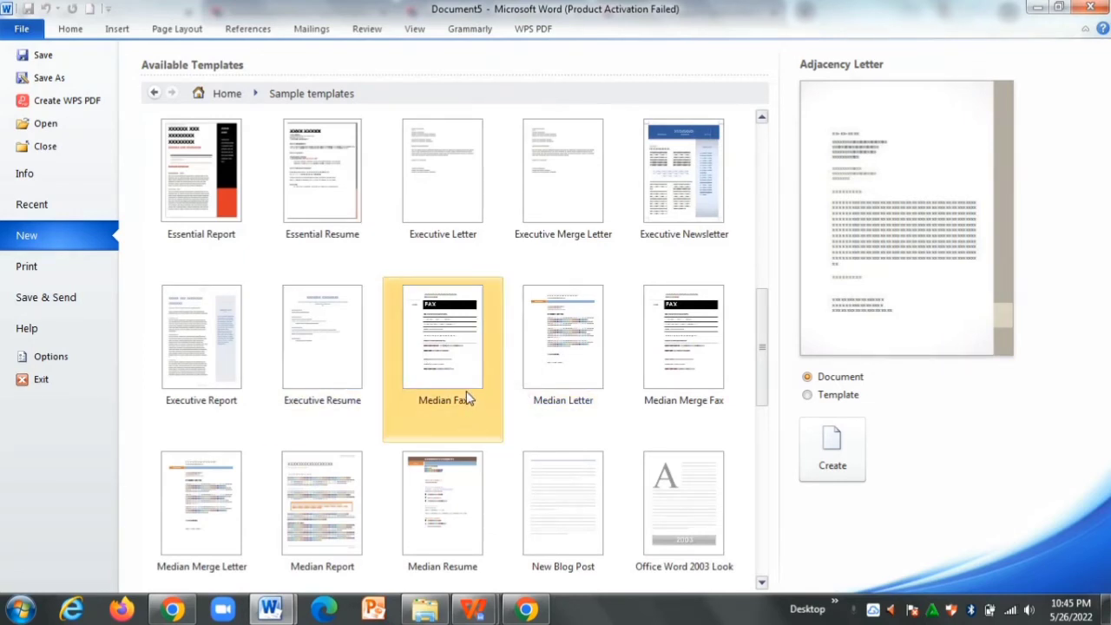
pyautogui.scroll(-1, 480, 382)
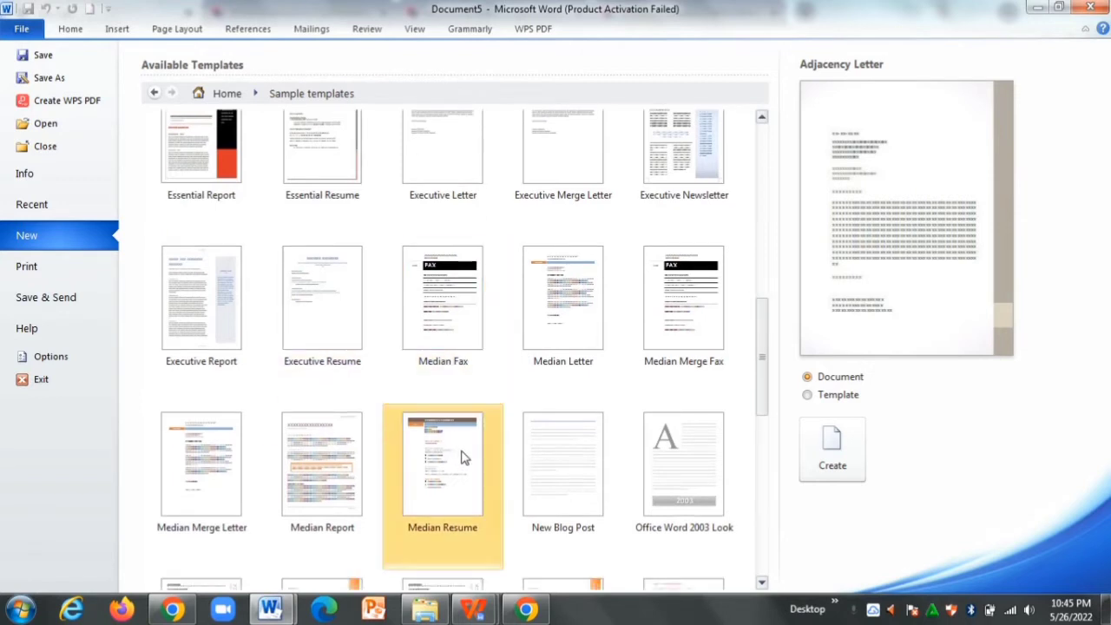